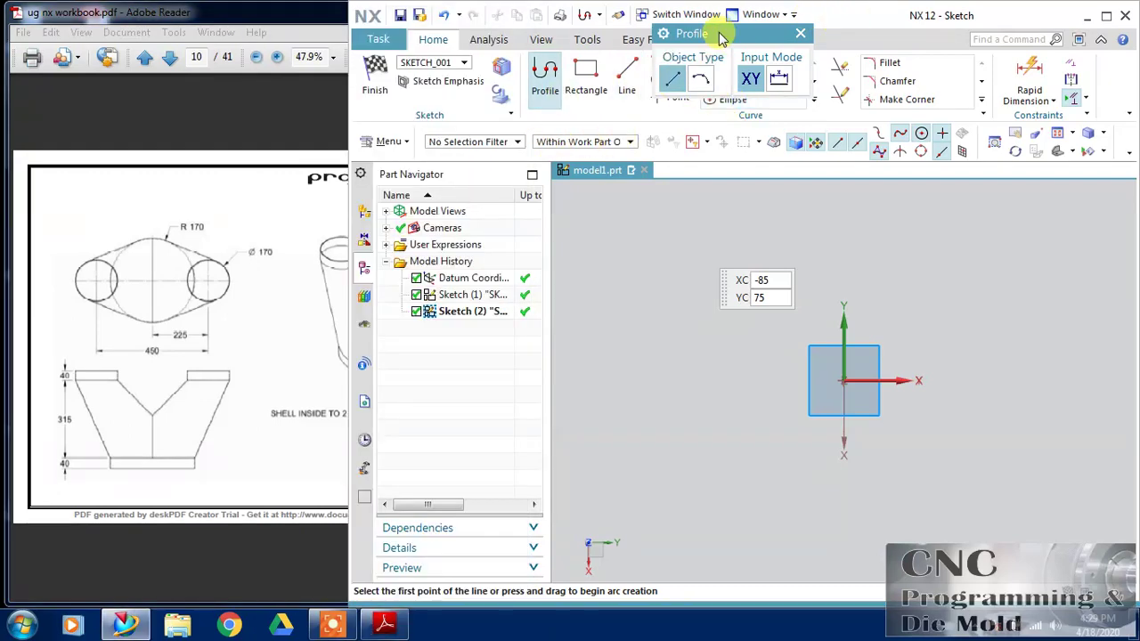
Sketch a 340 mm diameter circle centred on the origin and finish the sketch.
left_click(667, 80)
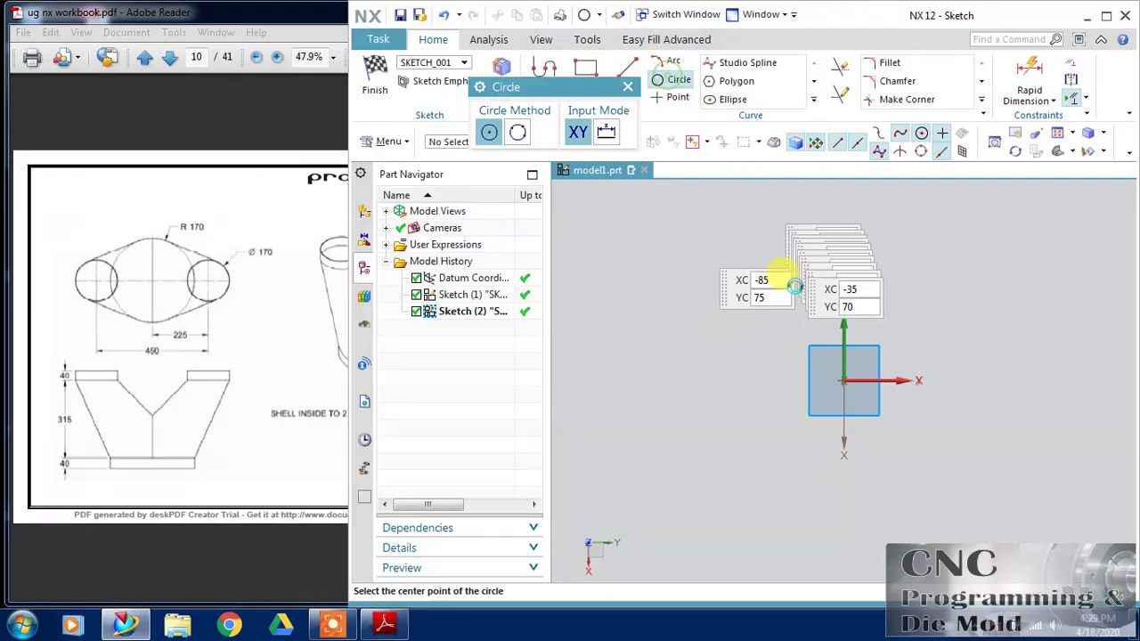
left_click(841, 380)
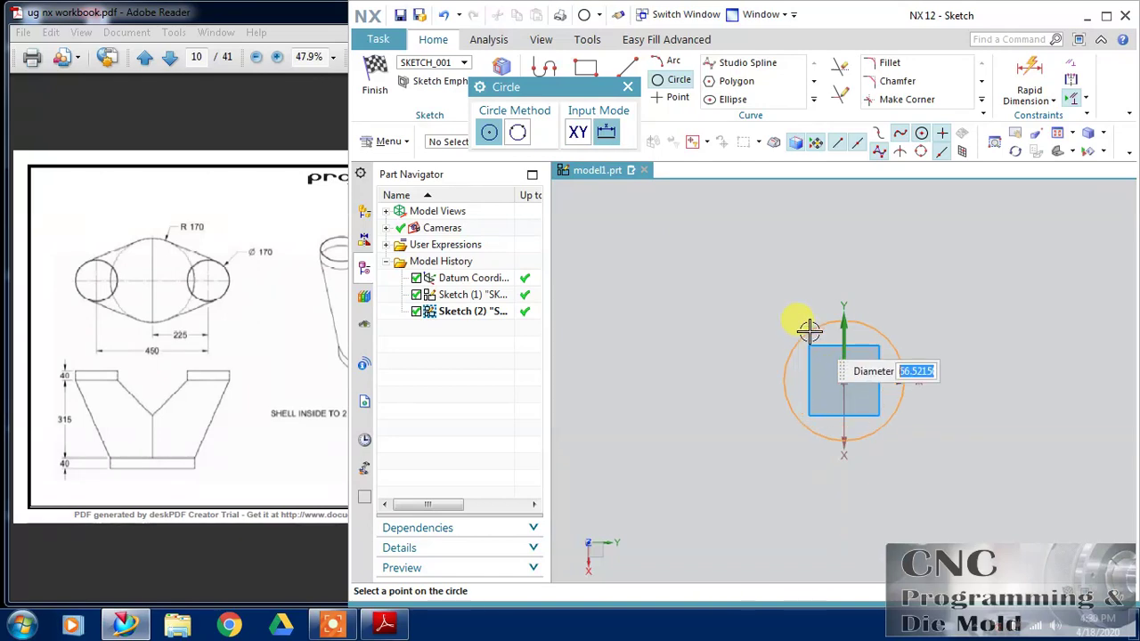
type("340")
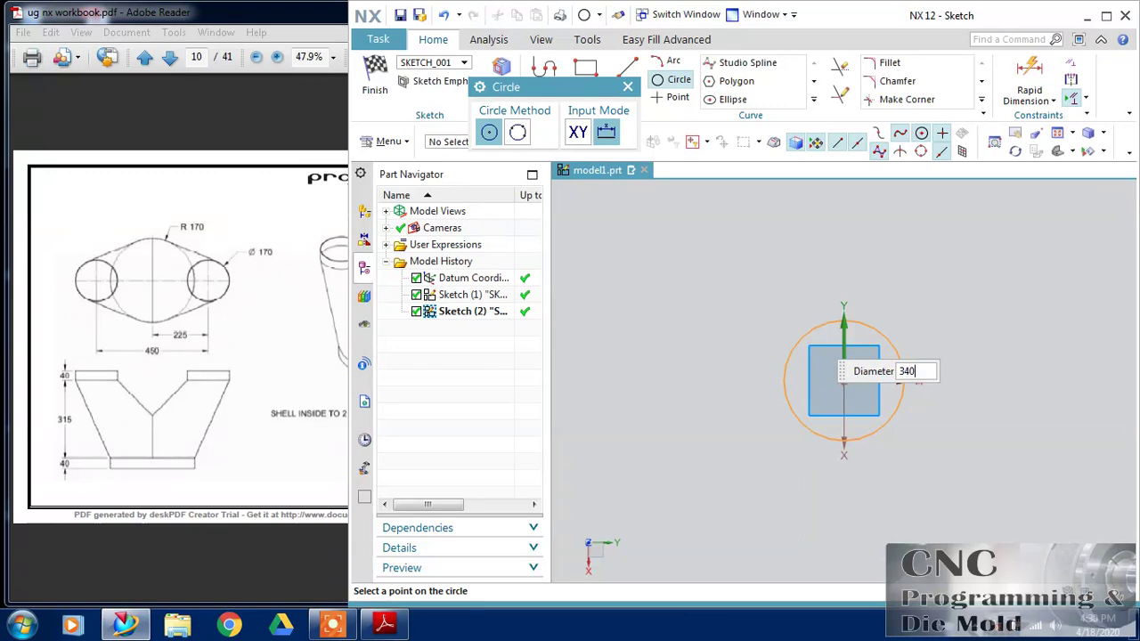
key("Return")
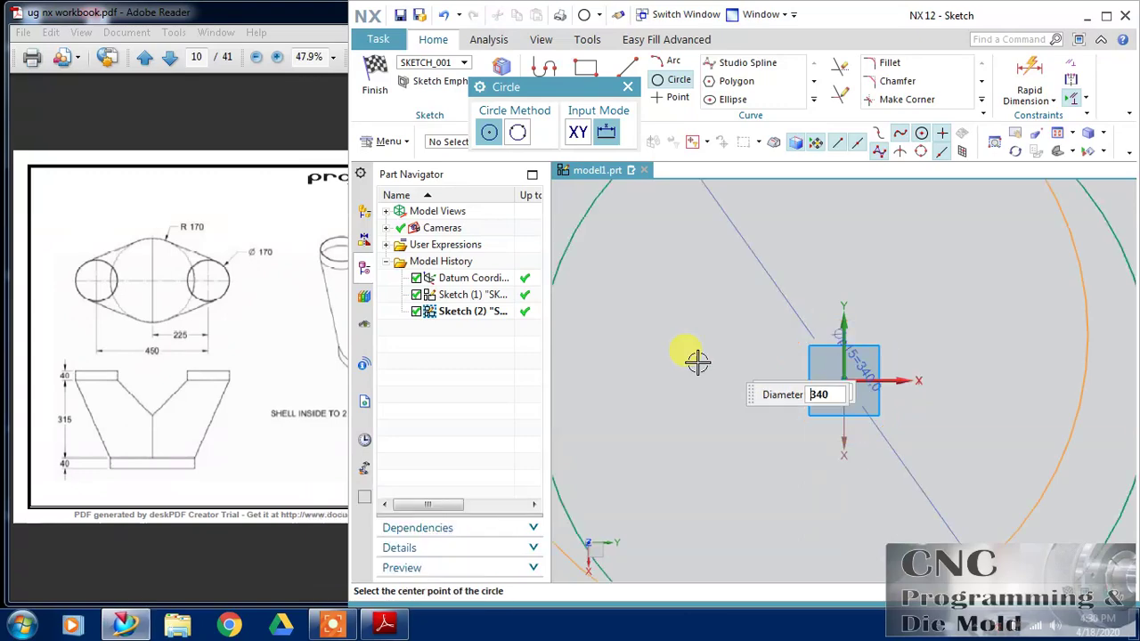
scroll(749, 378, "down", 3)
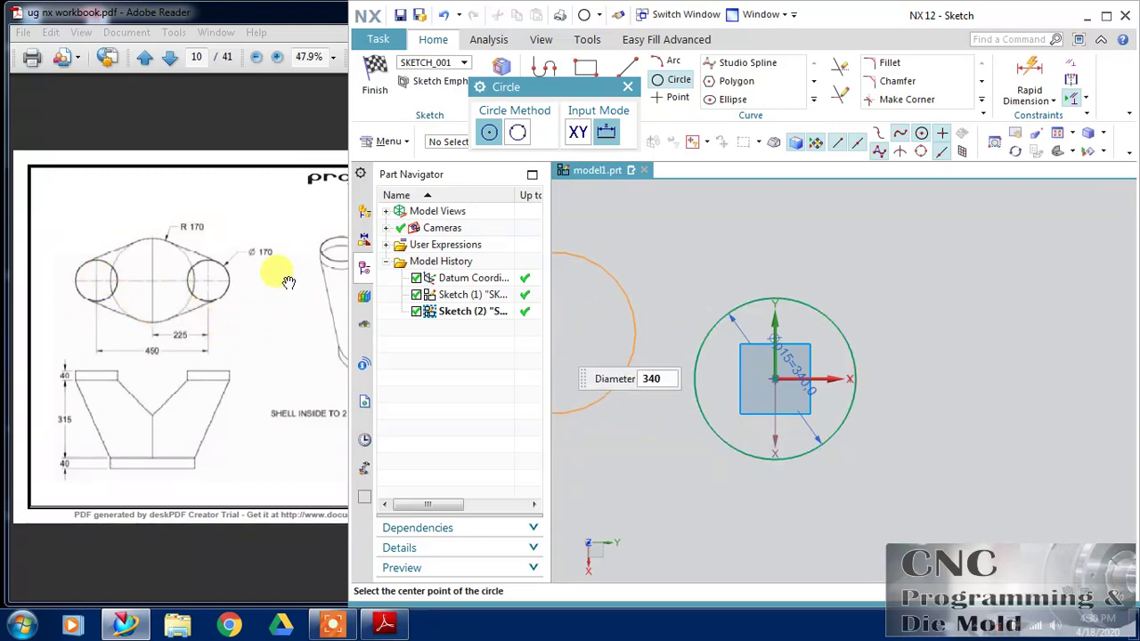
left_click(378, 90)
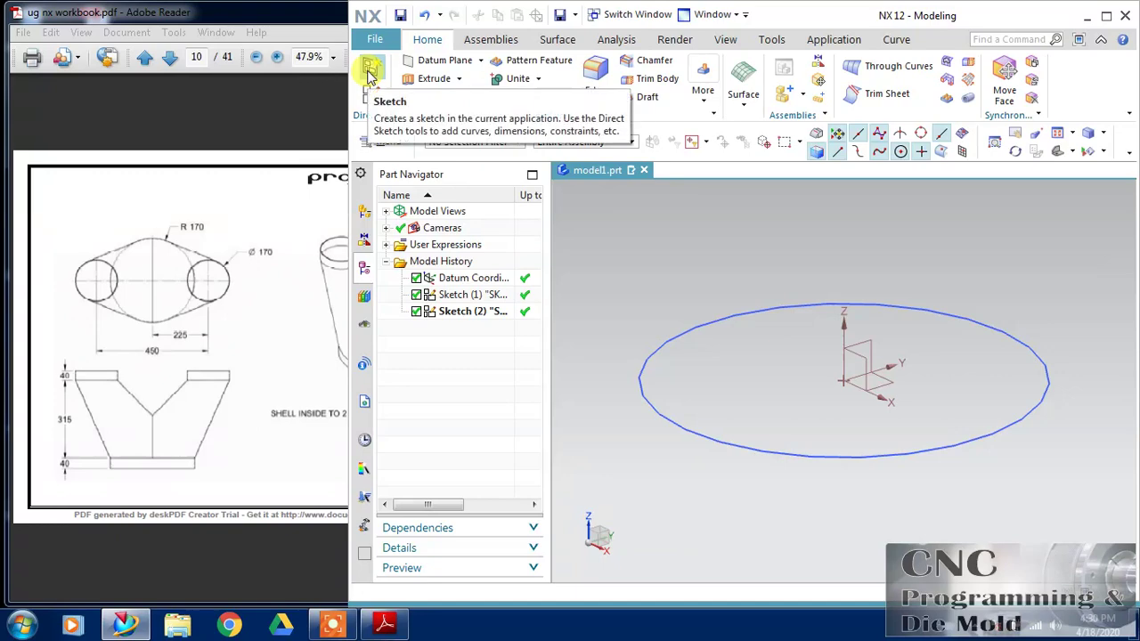
Create a datum plane offset 315 mm above the XY plane.
left_click(415, 62)
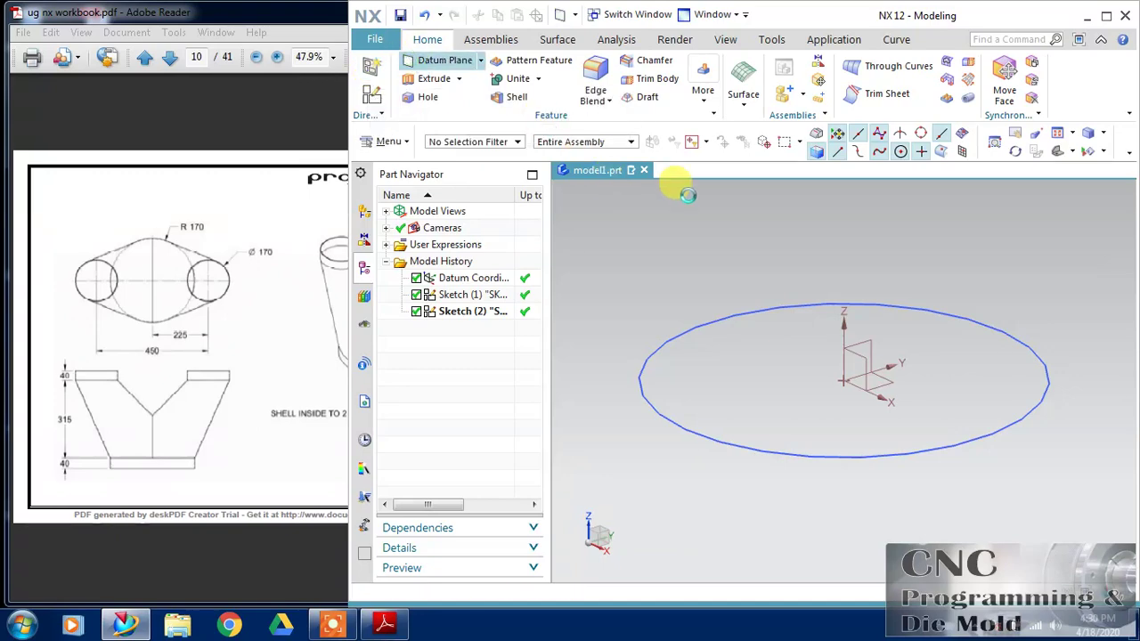
left_click(889, 372)
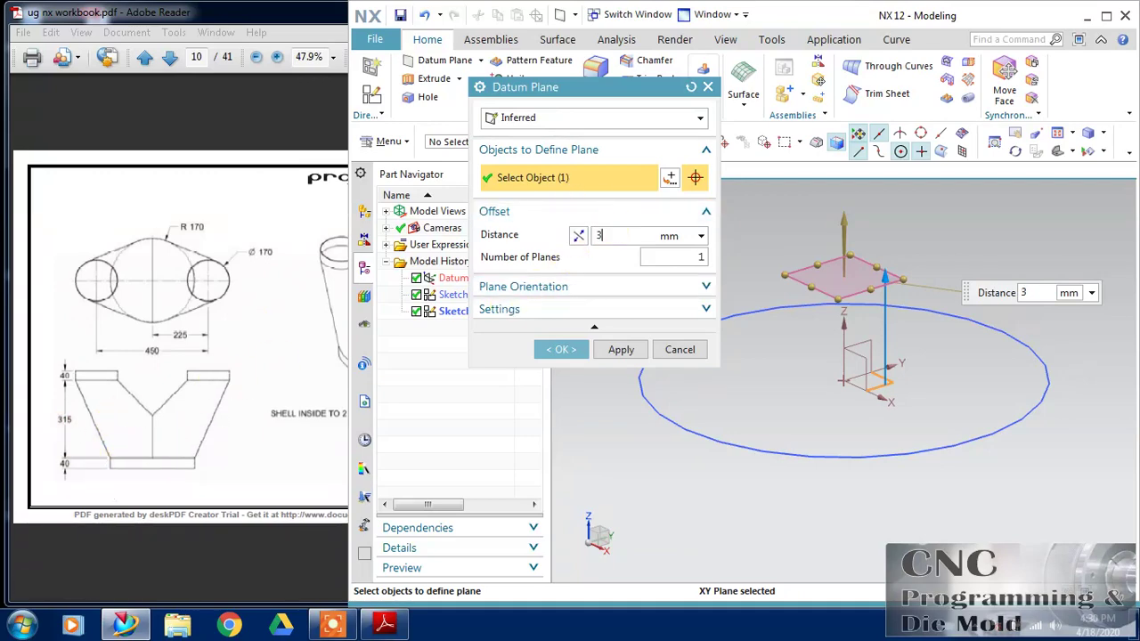
double_click(618, 234)
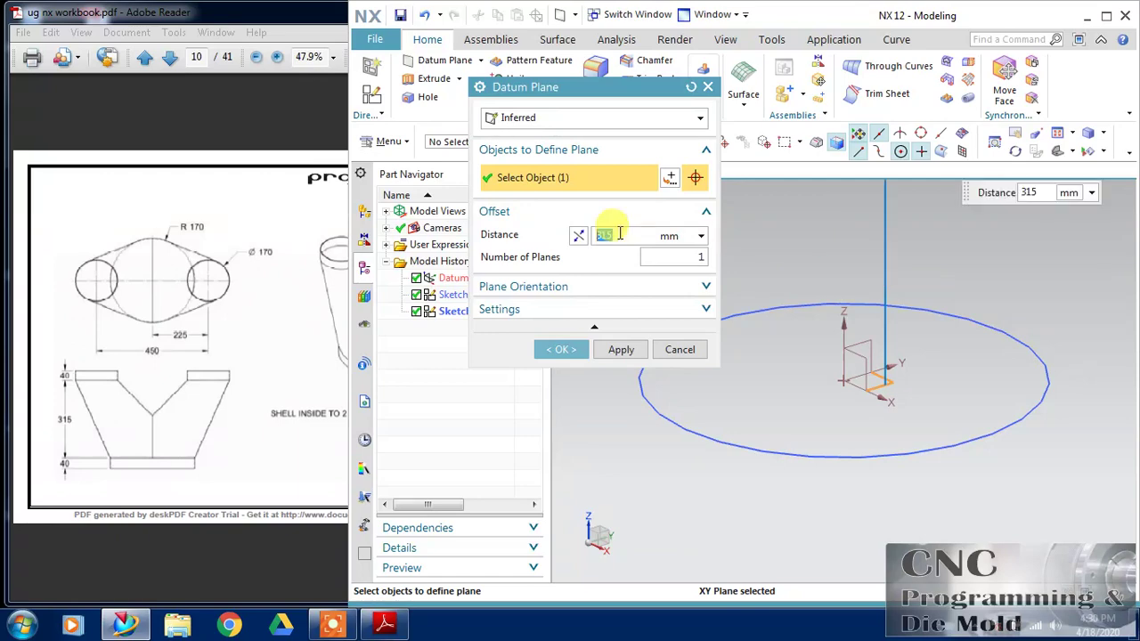
left_click(559, 349)
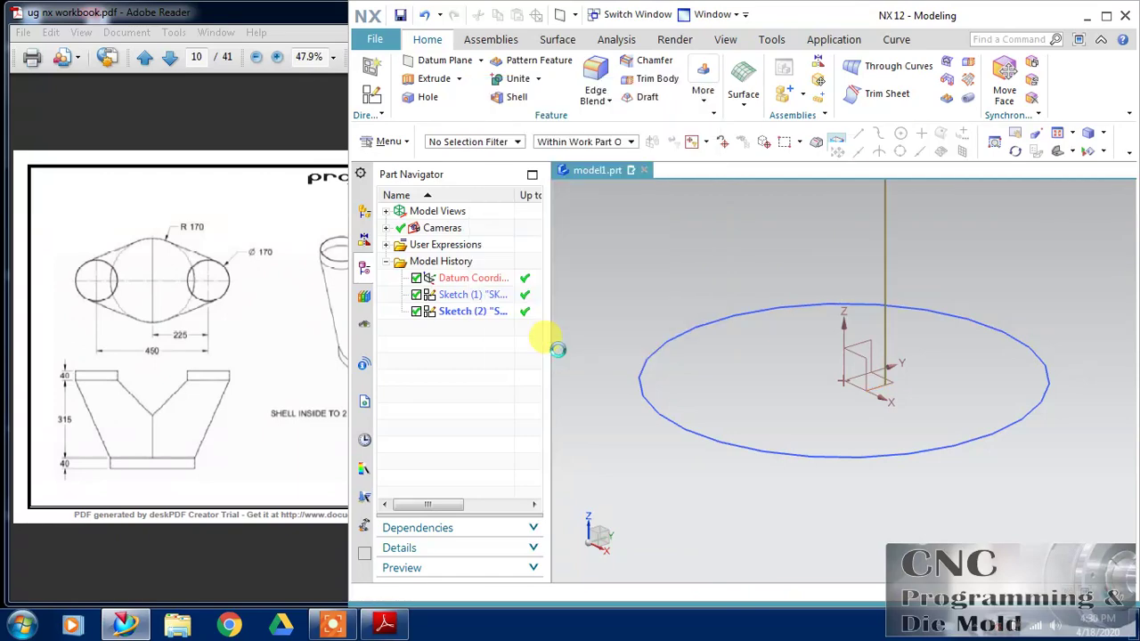
Create a new sketch on the offset datum plane with the Y axis as its horizontal reference.
left_click(371, 92)
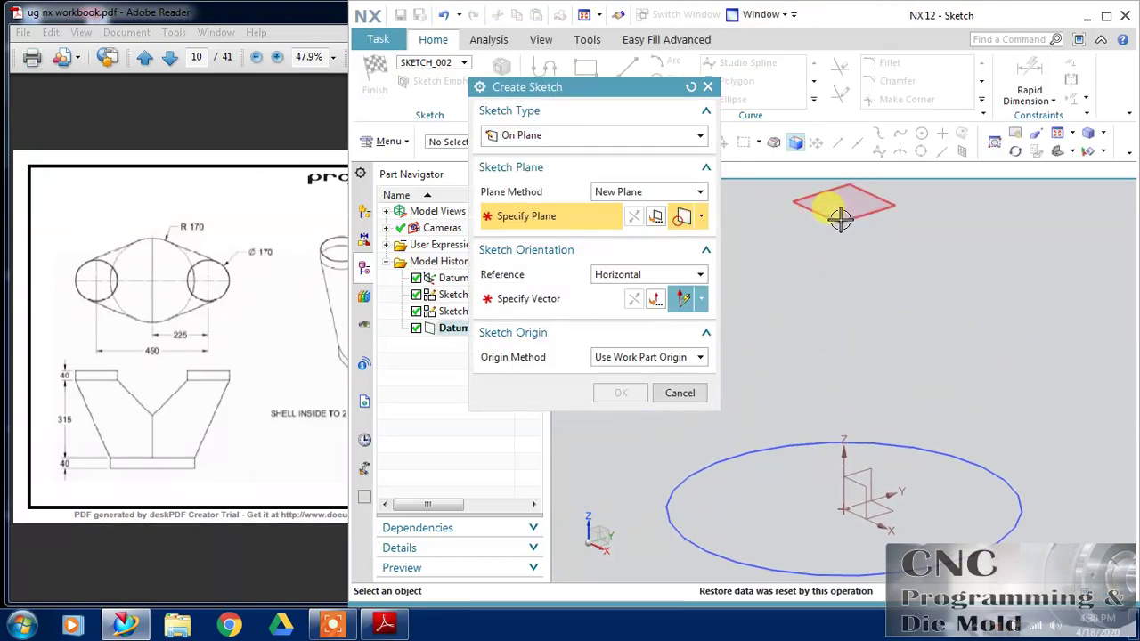
left_click(835, 210)
left_click(861, 378)
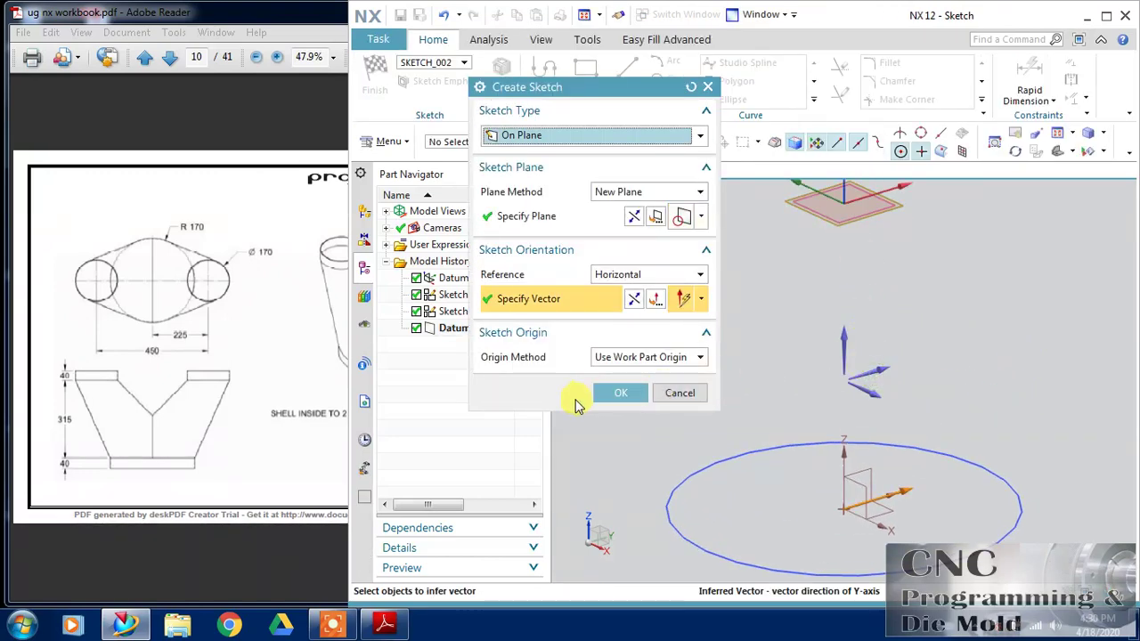
left_click(613, 392)
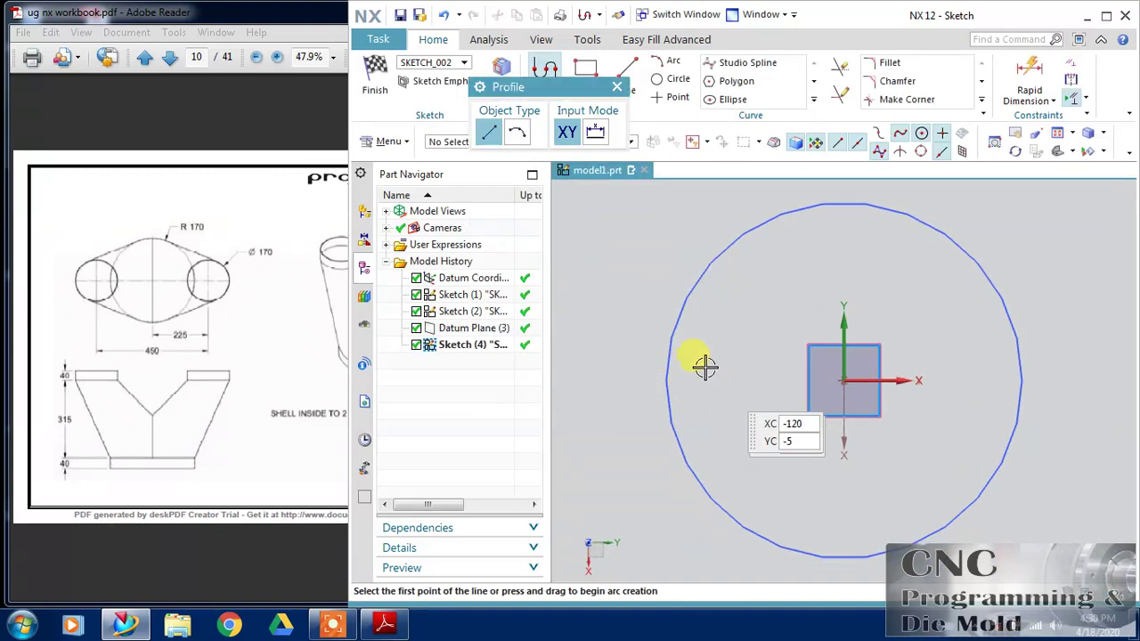
Draw a 170 mm diameter circle near the negative side of the sketch's horizontal axis.
left_click(672, 79)
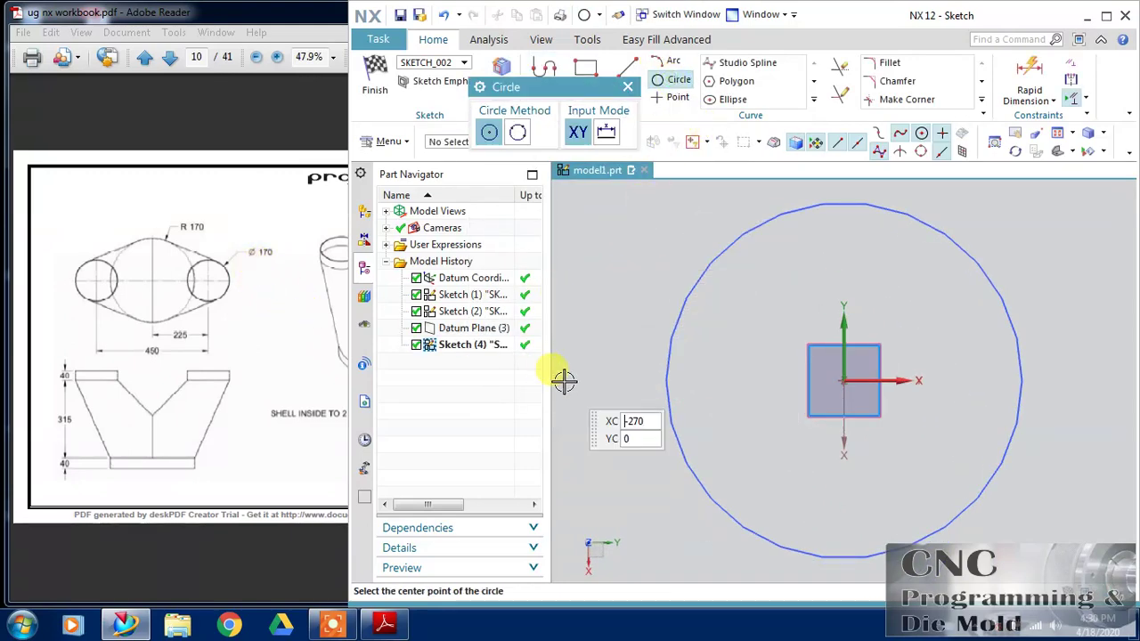
left_click(628, 383)
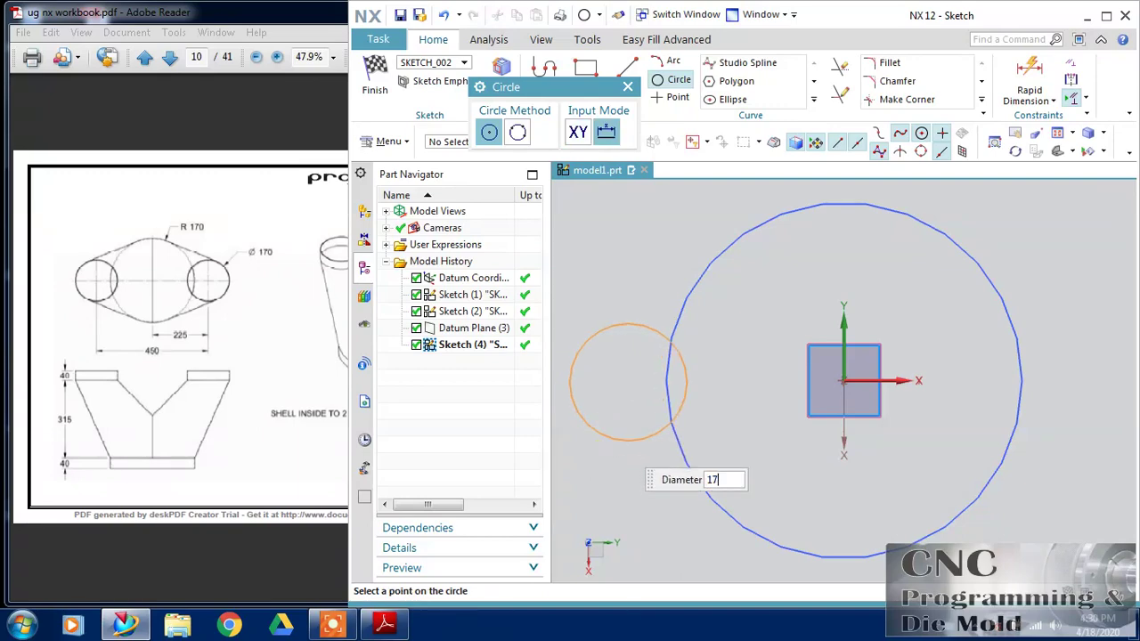
type("170")
key("Return")
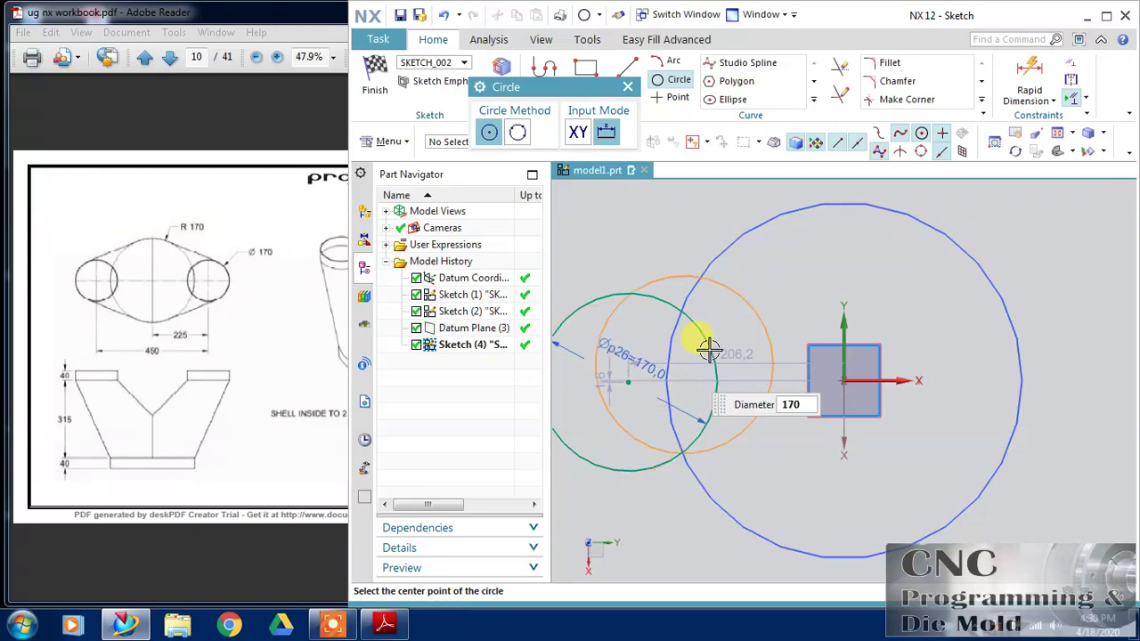
key("Escape")
Constrain the small circle's centre onto the sketch's horizontal axis, 225 mm from the origin.
left_click(685, 392)
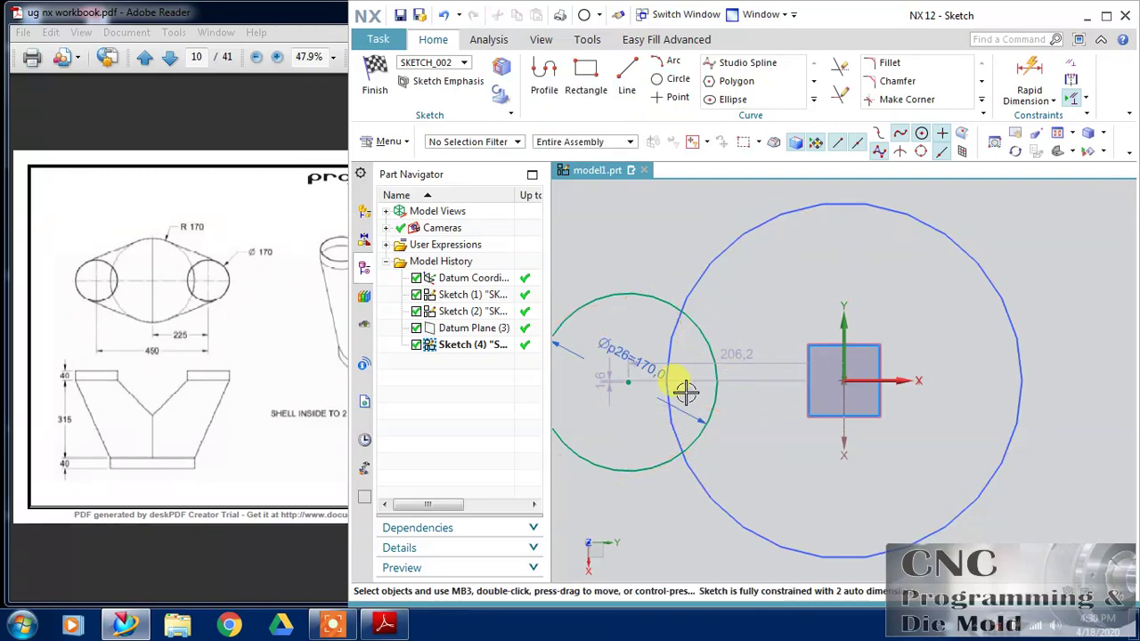
left_click(628, 383)
left_click(907, 381)
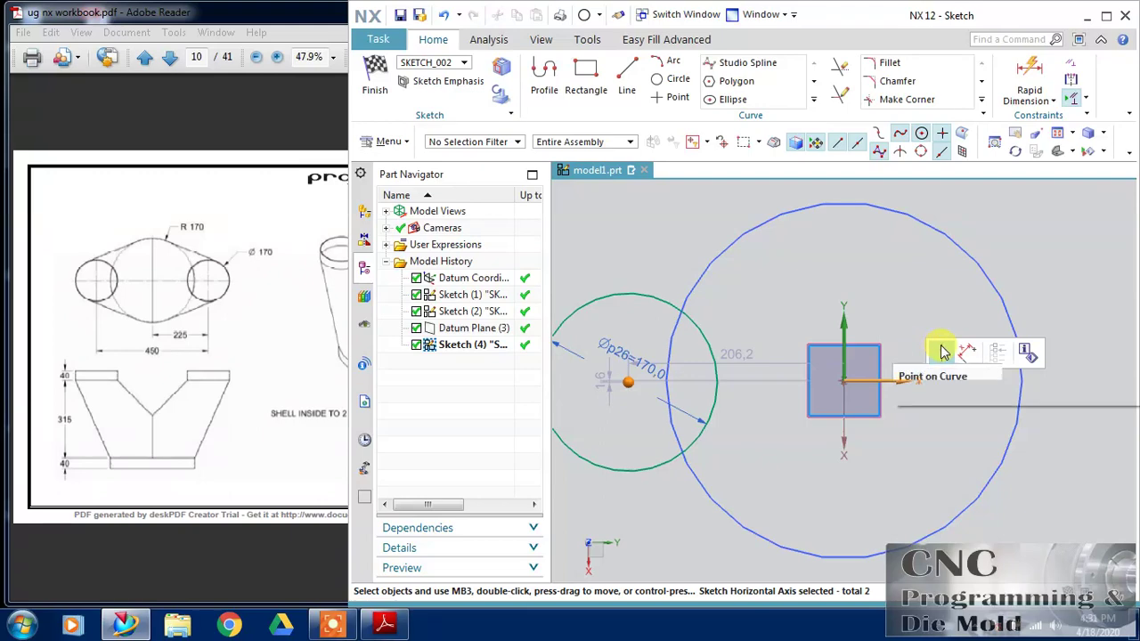
left_click(943, 352)
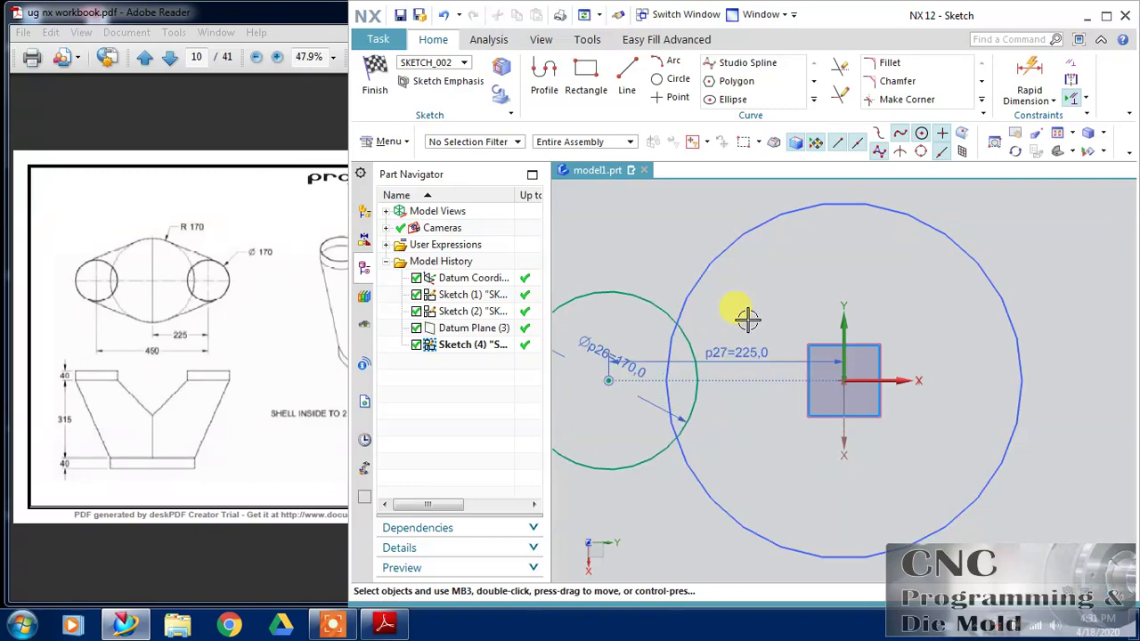
Mirror the 170 mm circle about the sketch's vertical axis and finish the sketch.
left_click(359, 175)
left_click(394, 214)
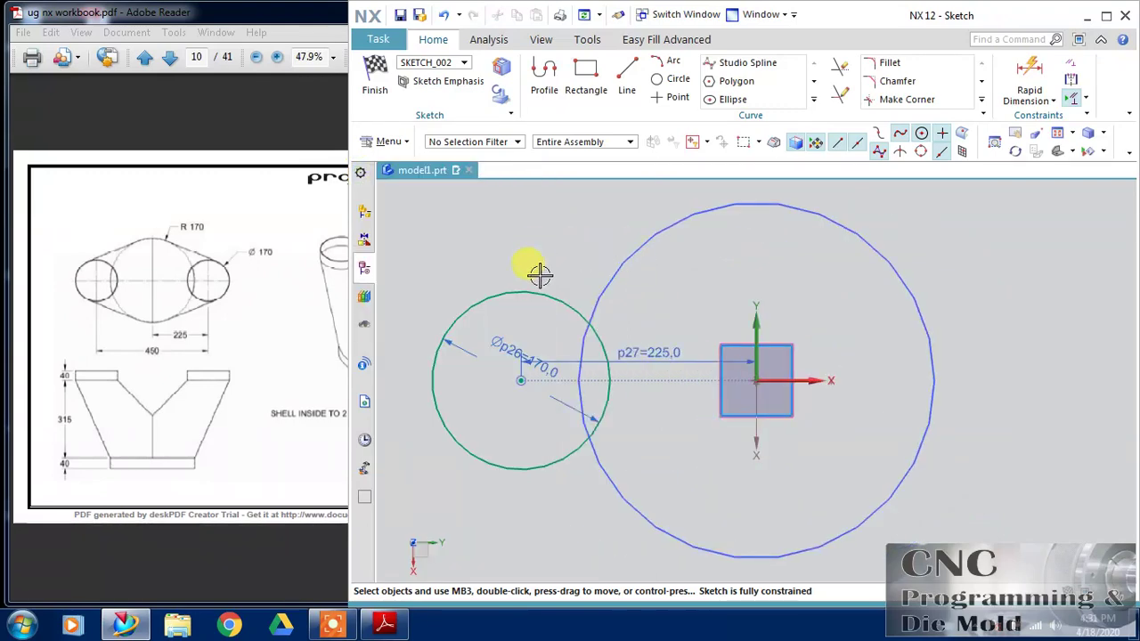
left_click(813, 99)
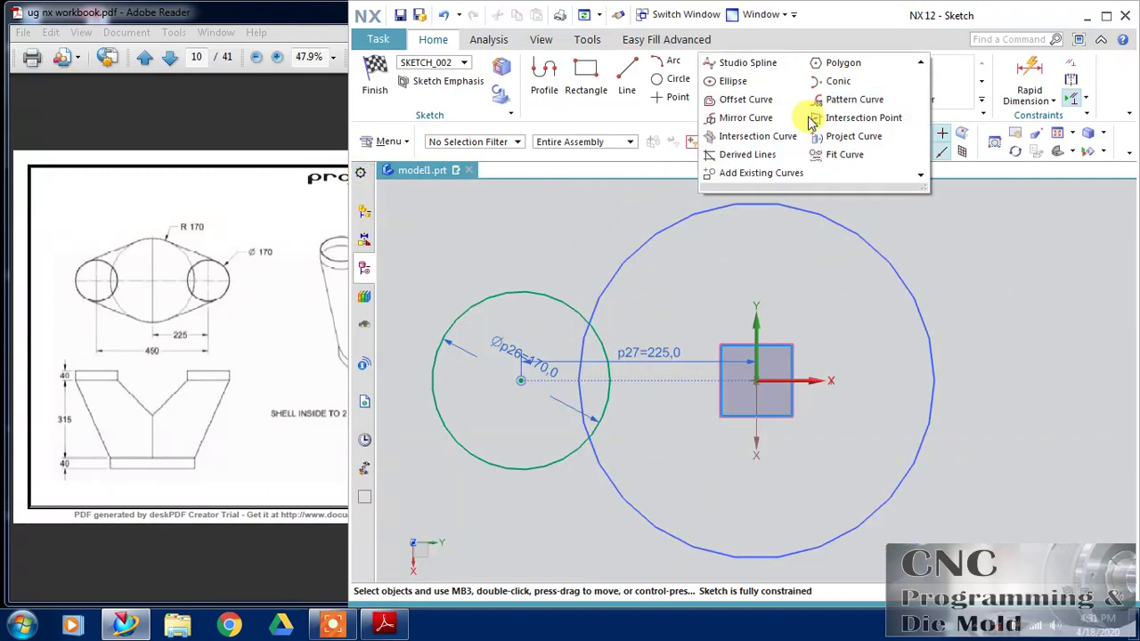
left_click(745, 118)
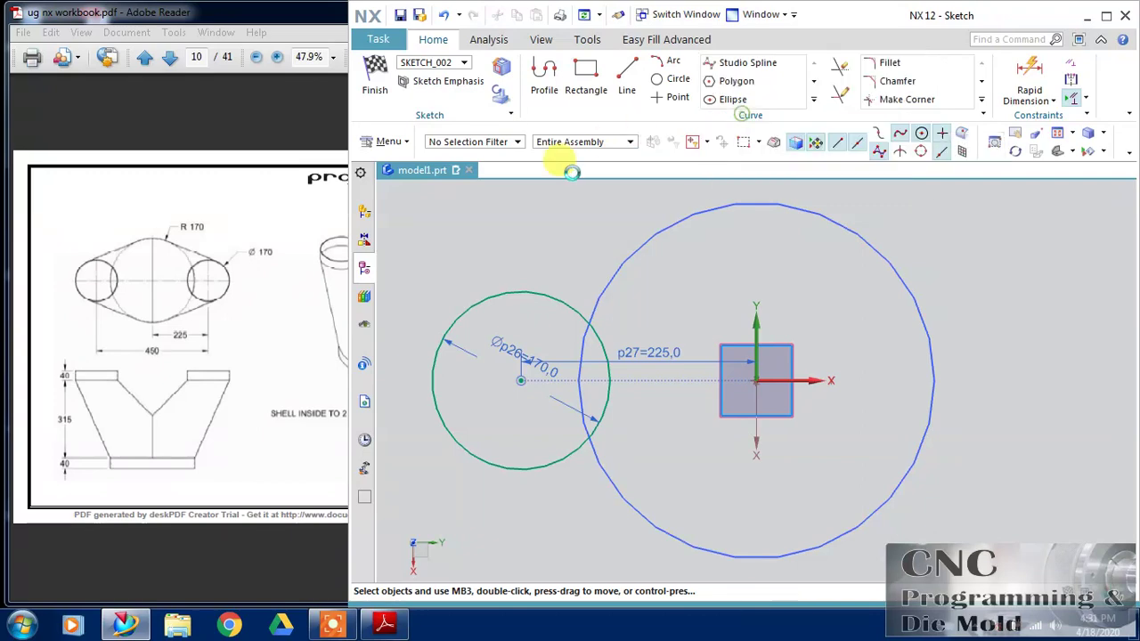
left_click(533, 292)
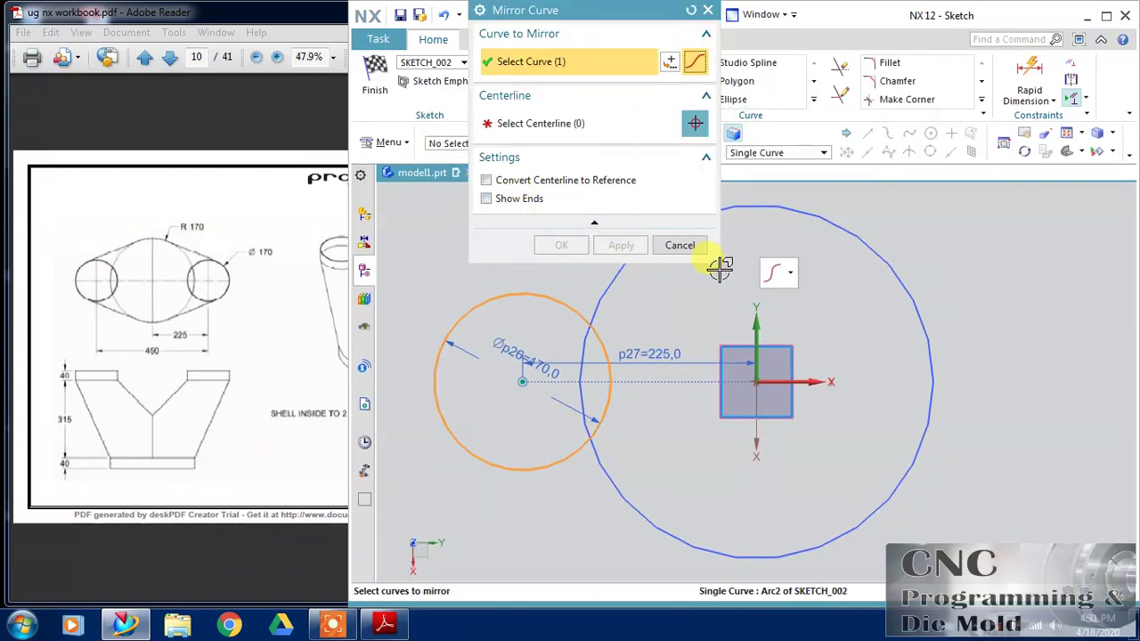
left_click(579, 128)
left_click(758, 314)
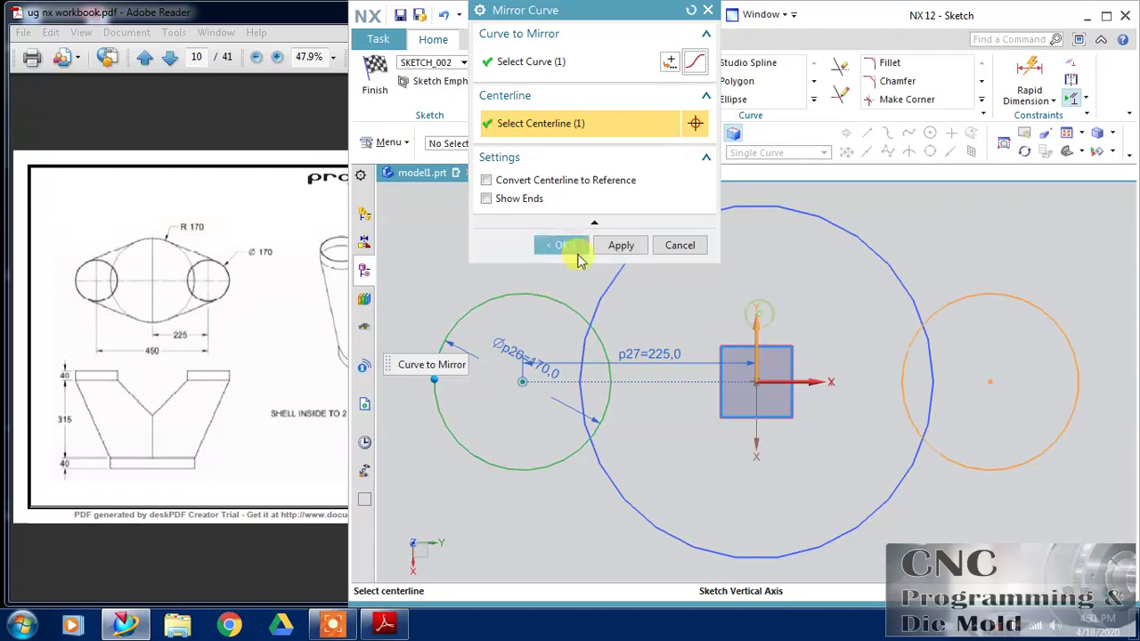
left_click(561, 244)
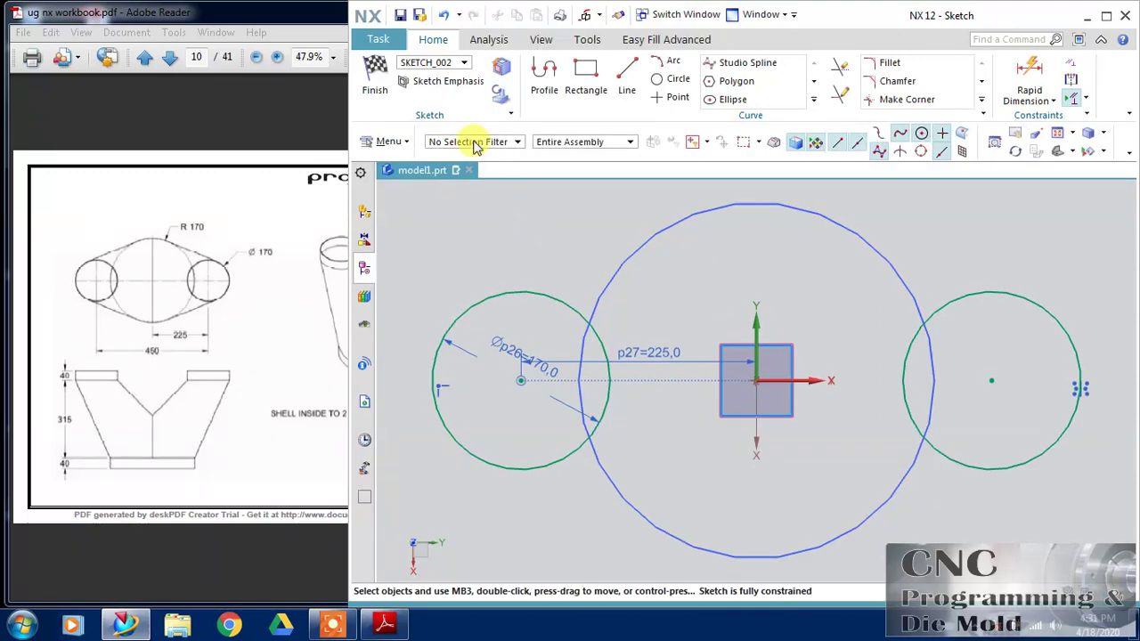
left_click(374, 80)
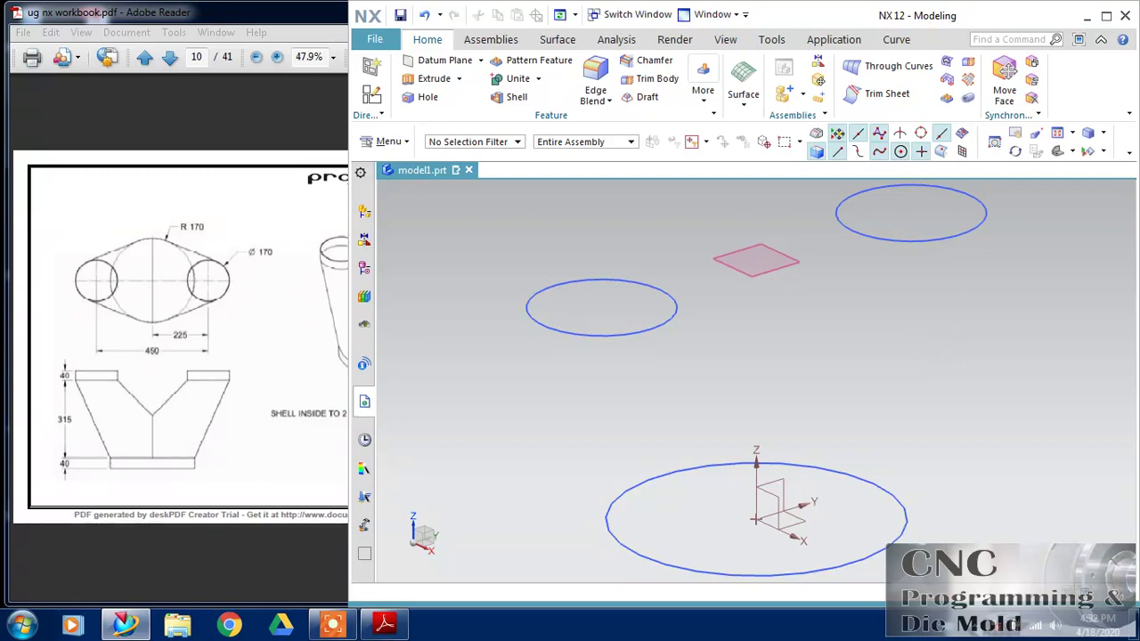
Start a Through Curves solid with the large base circle as its first section, and add a new section set.
double_click(891, 16)
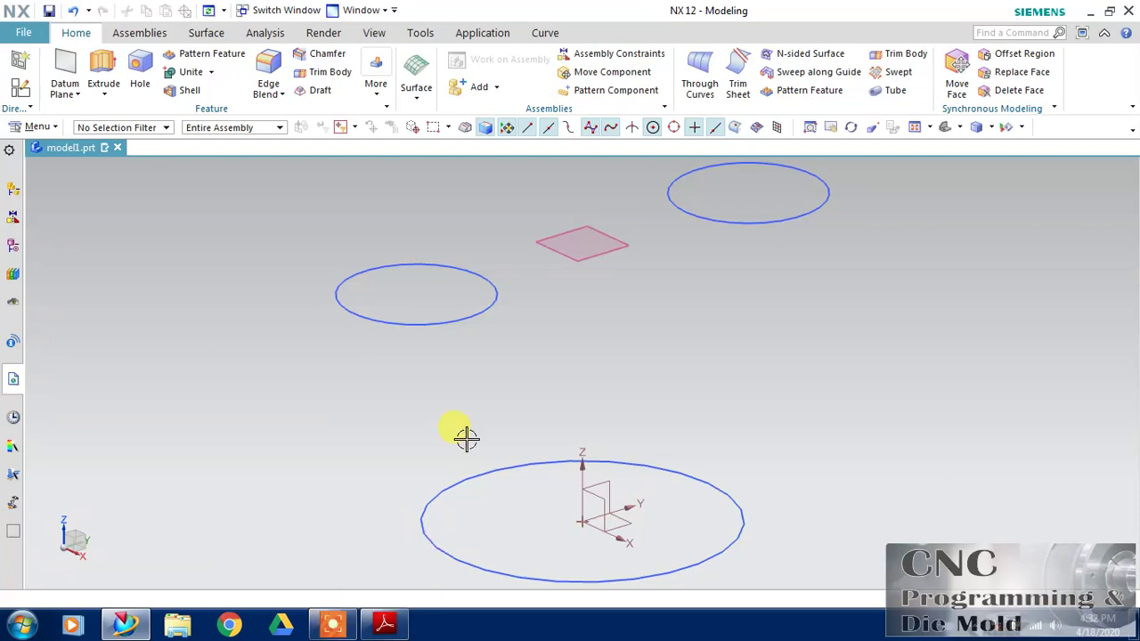
middle_click_drag(466, 437, 294, 413)
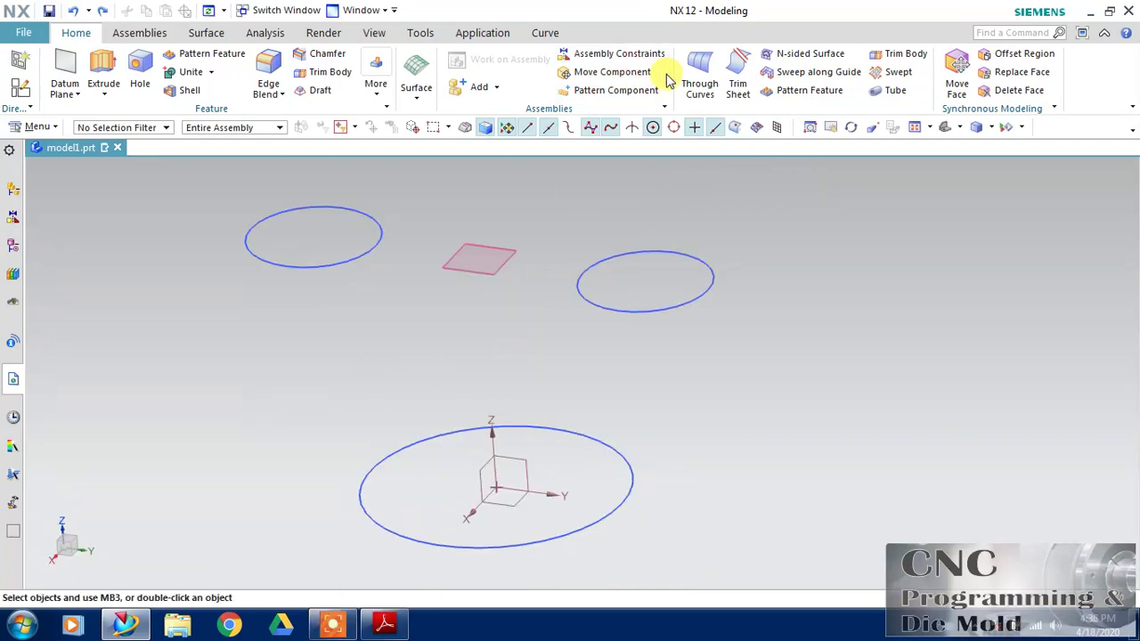
left_click(700, 79)
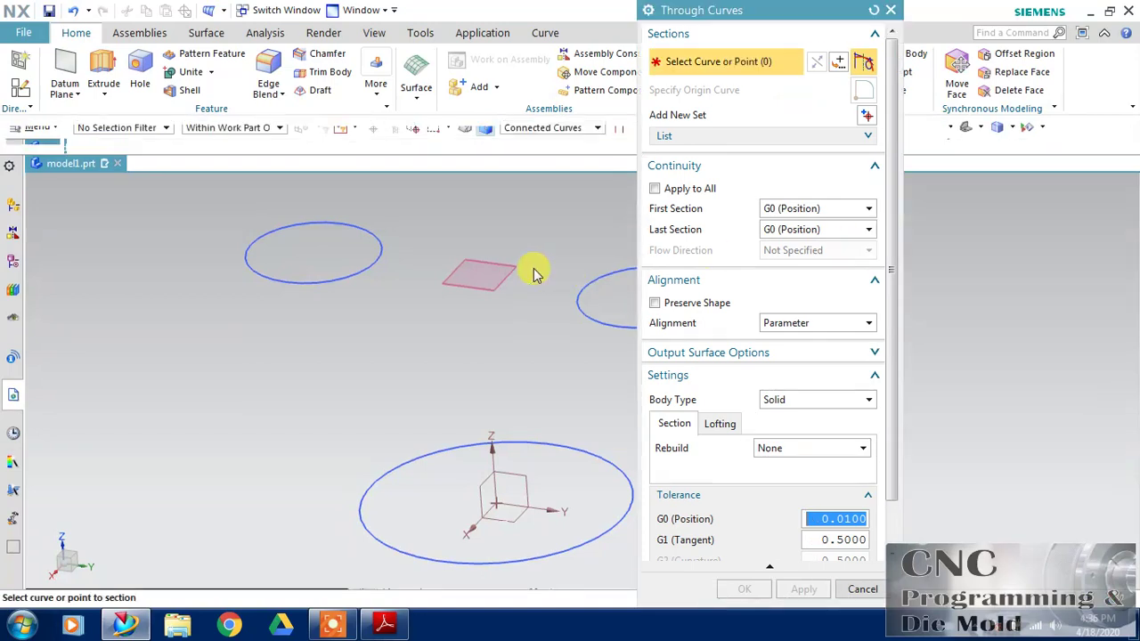
middle_click_drag(534, 274, 365, 293, "shift")
left_click(456, 485)
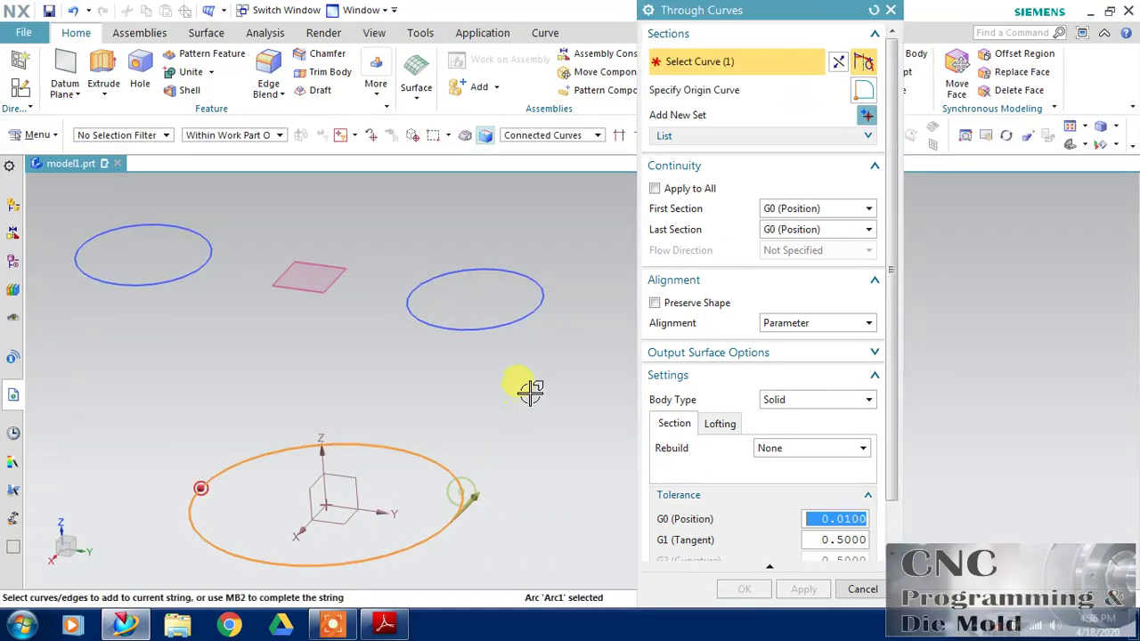
left_click(863, 122)
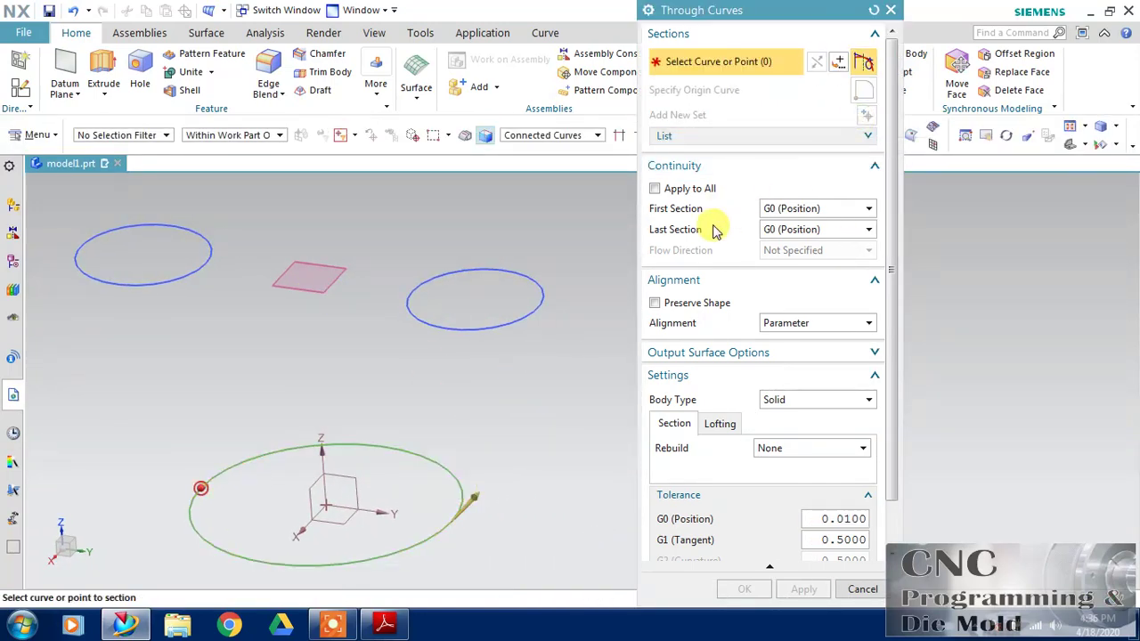
left_click(539, 301)
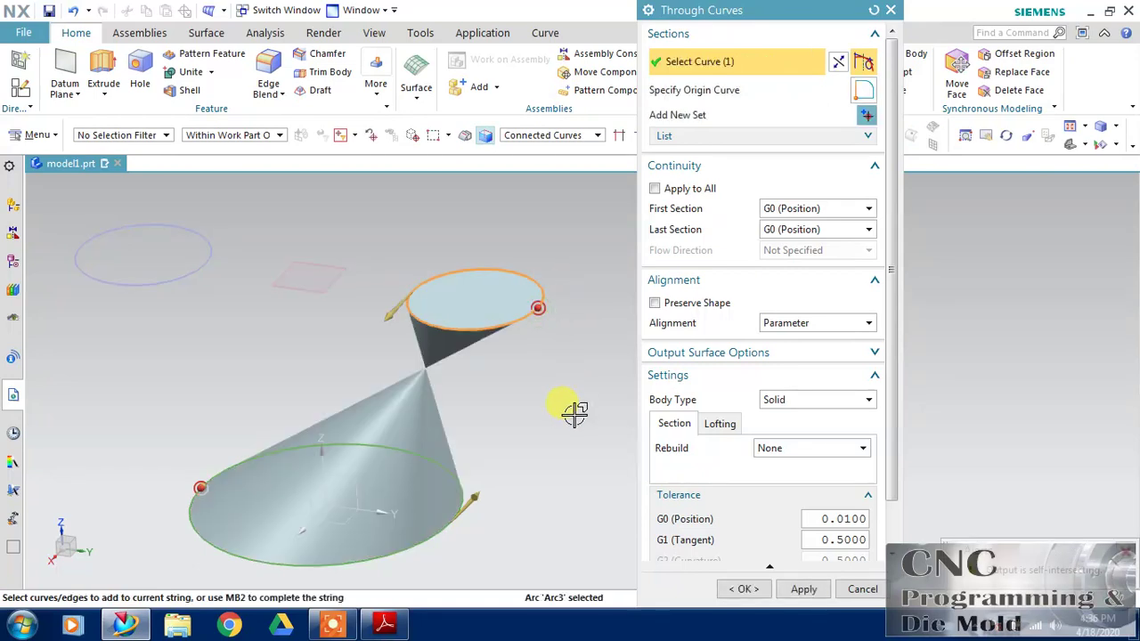
left_click(838, 62)
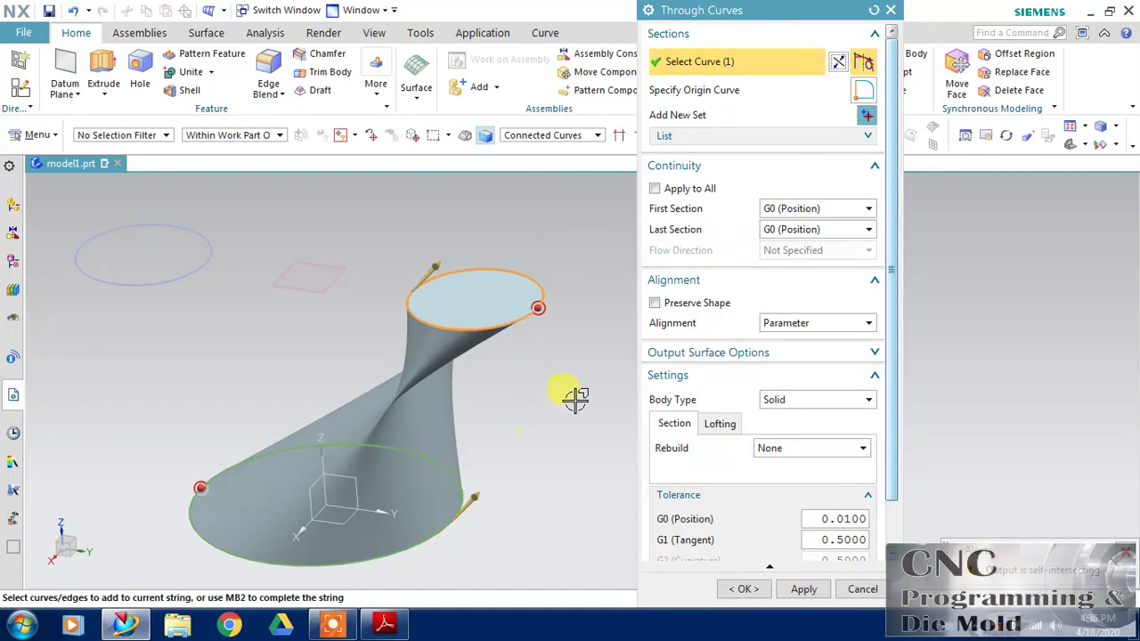
left_click(527, 272, "shift")
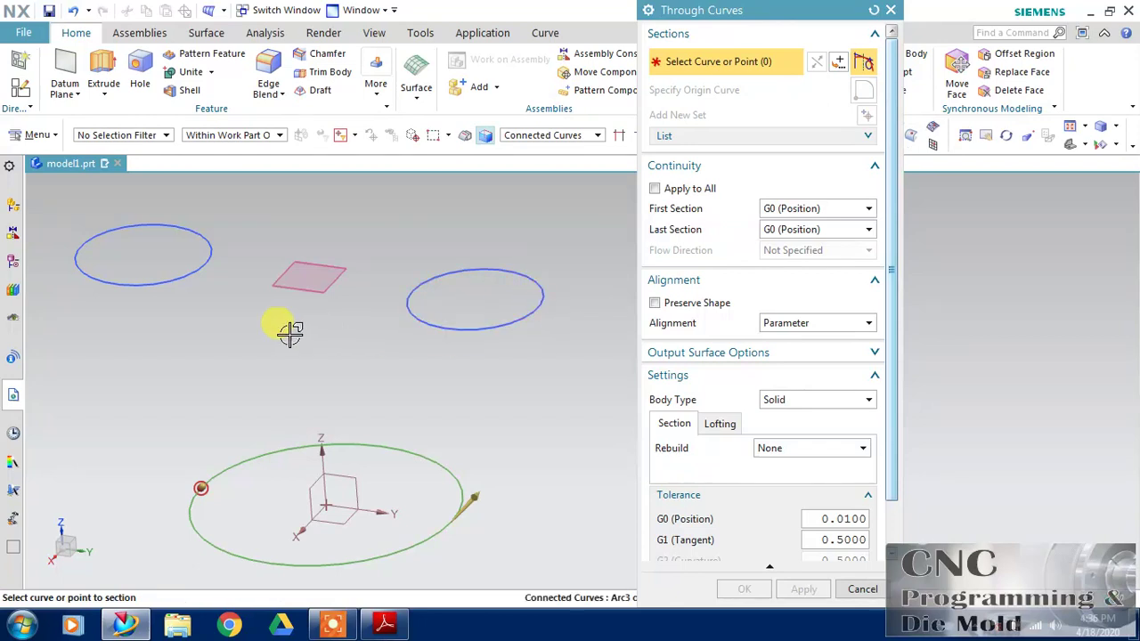
Add the negative-Y upper circle as the second loft section, reverse its direction to match the base, and create the branch as a sheet body.
left_click(205, 260)
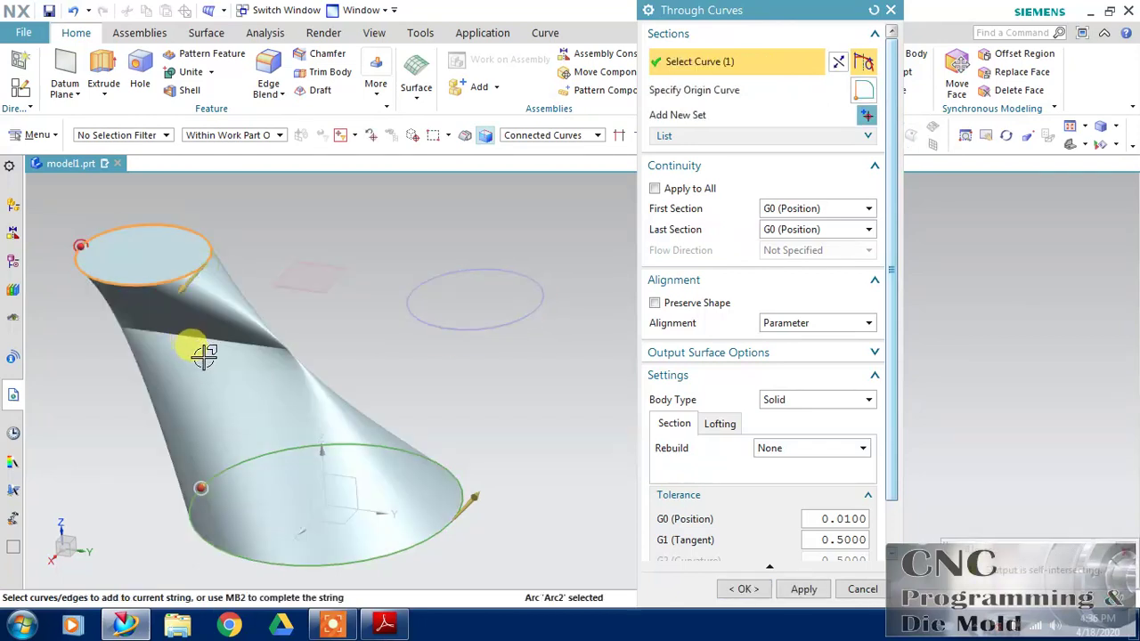
left_click(839, 62)
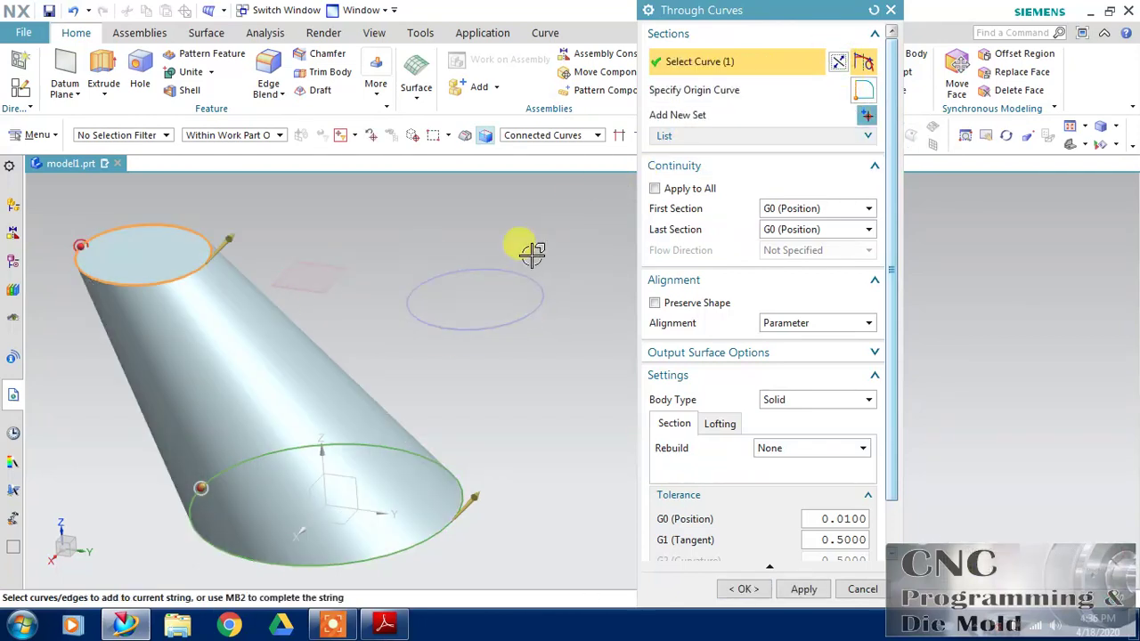
middle_click_drag(331, 300, 371, 288)
left_click(837, 401)
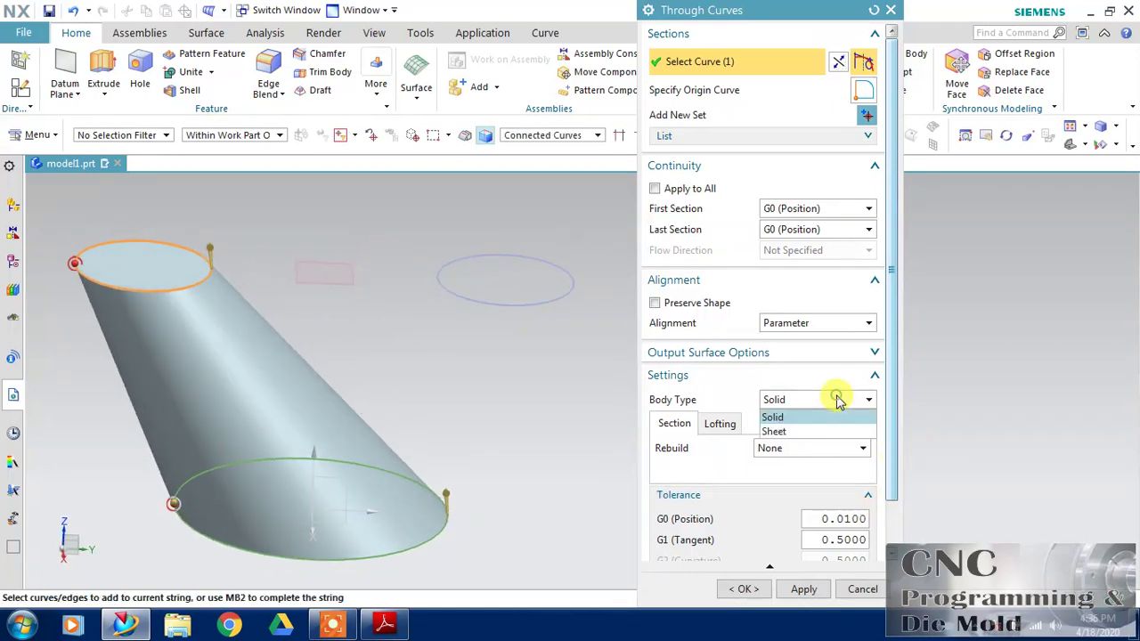
left_click(789, 432)
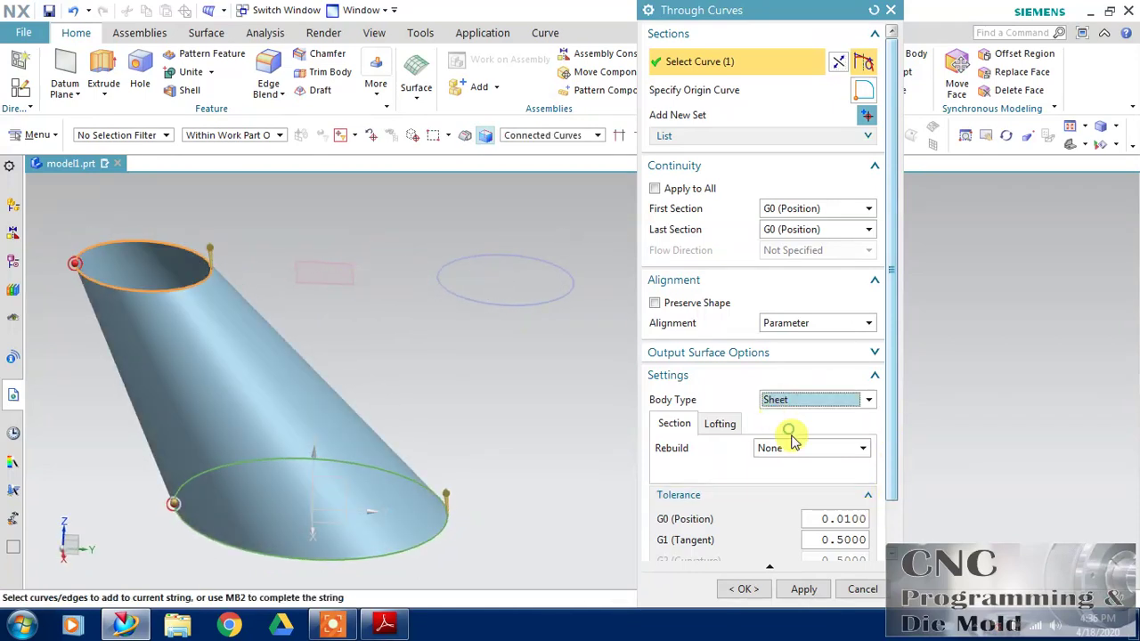
left_click(746, 589)
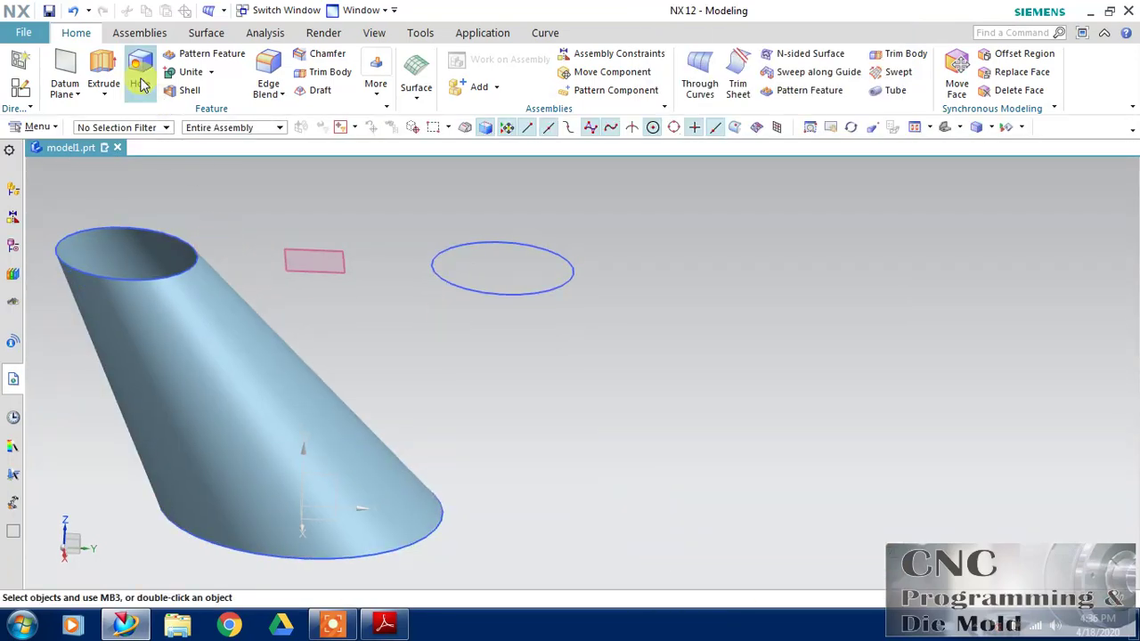
Extrude the upper circle of the lofted branch 40 mm upward as a sheet body.
left_click(105, 69)
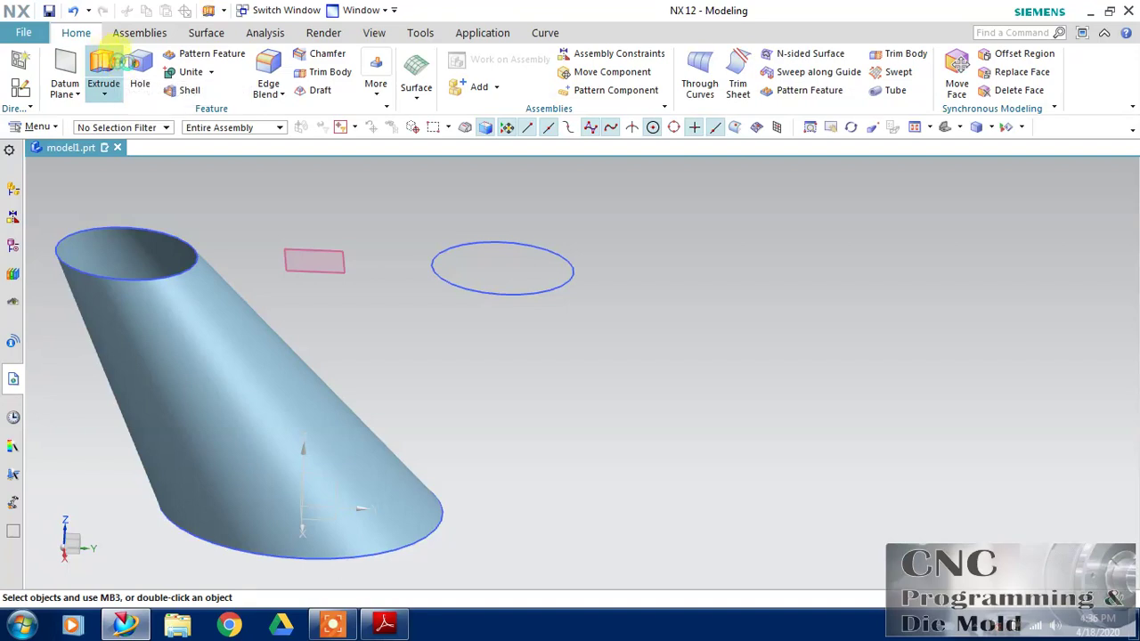
left_click(166, 236)
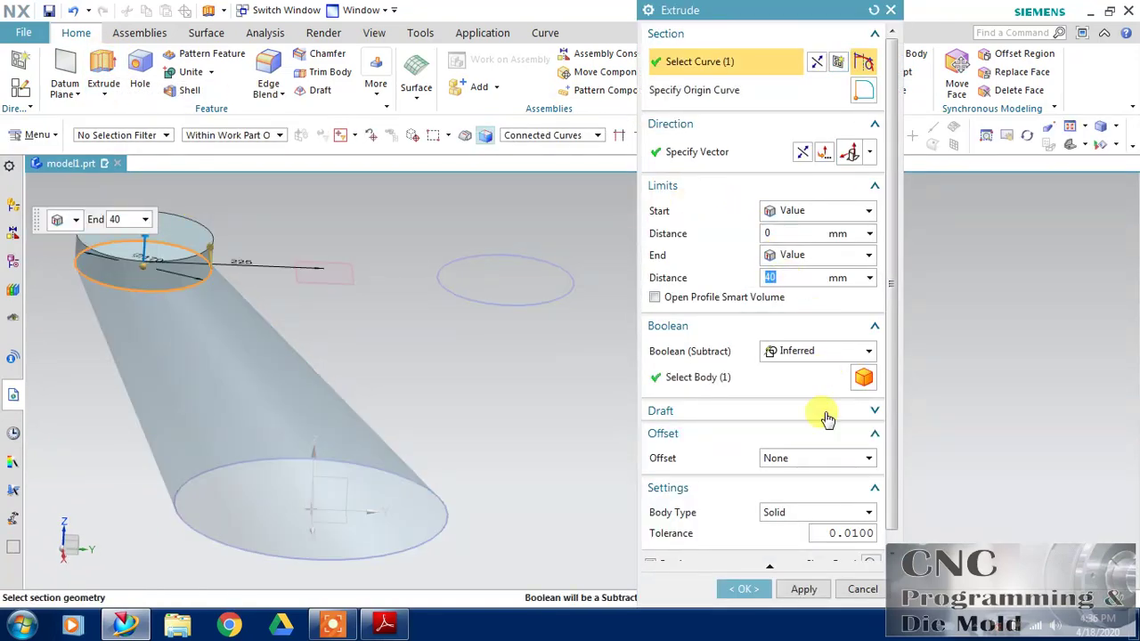
left_click(812, 516)
left_click(795, 544)
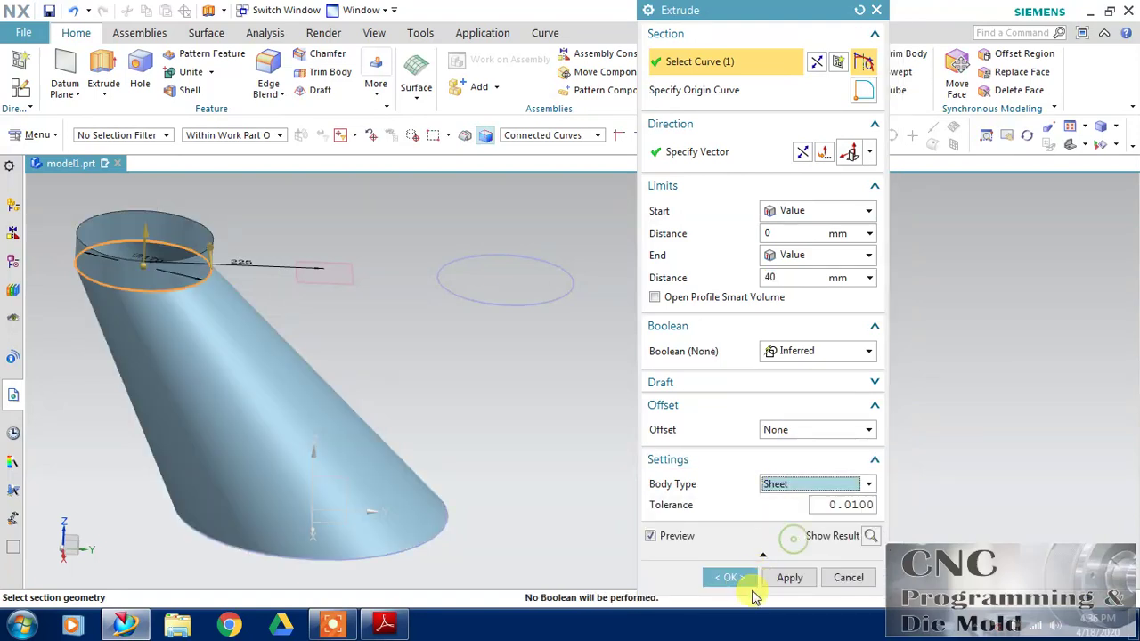
left_click(801, 589)
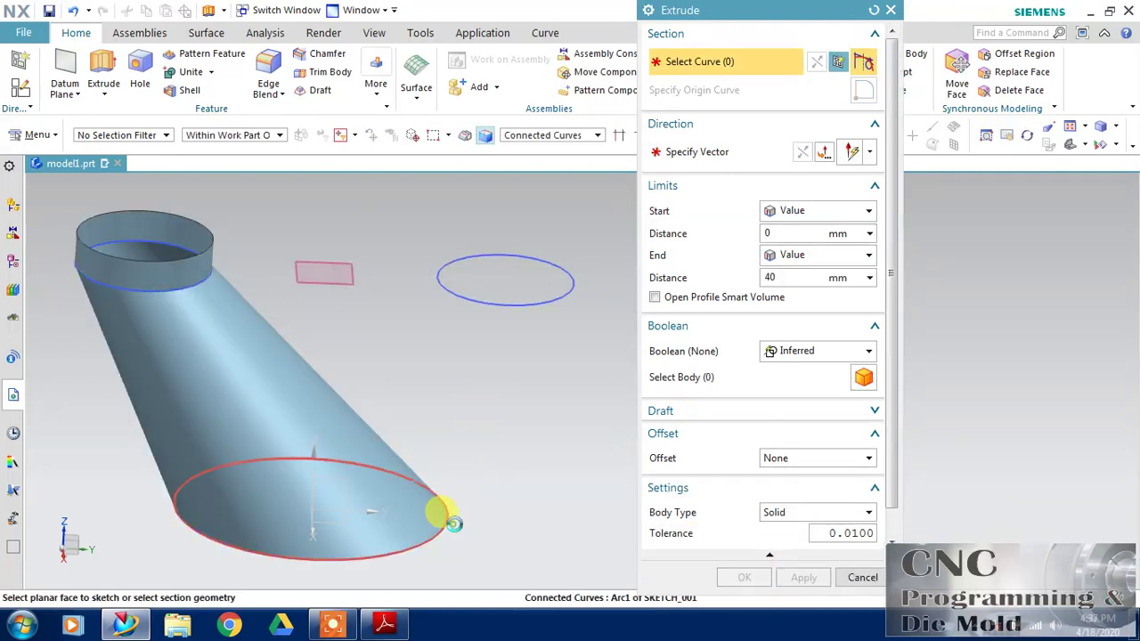
Extrude the large base circle 40 mm downward as a sheet body.
left_click(450, 521)
left_click(789, 512)
left_click(787, 545)
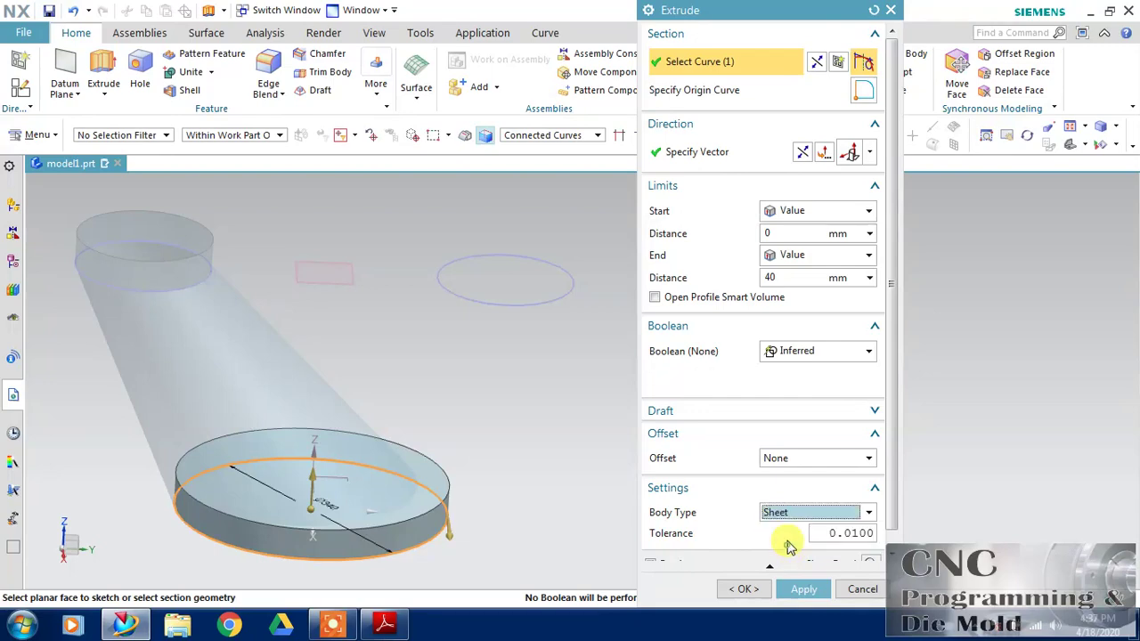
left_click(802, 153)
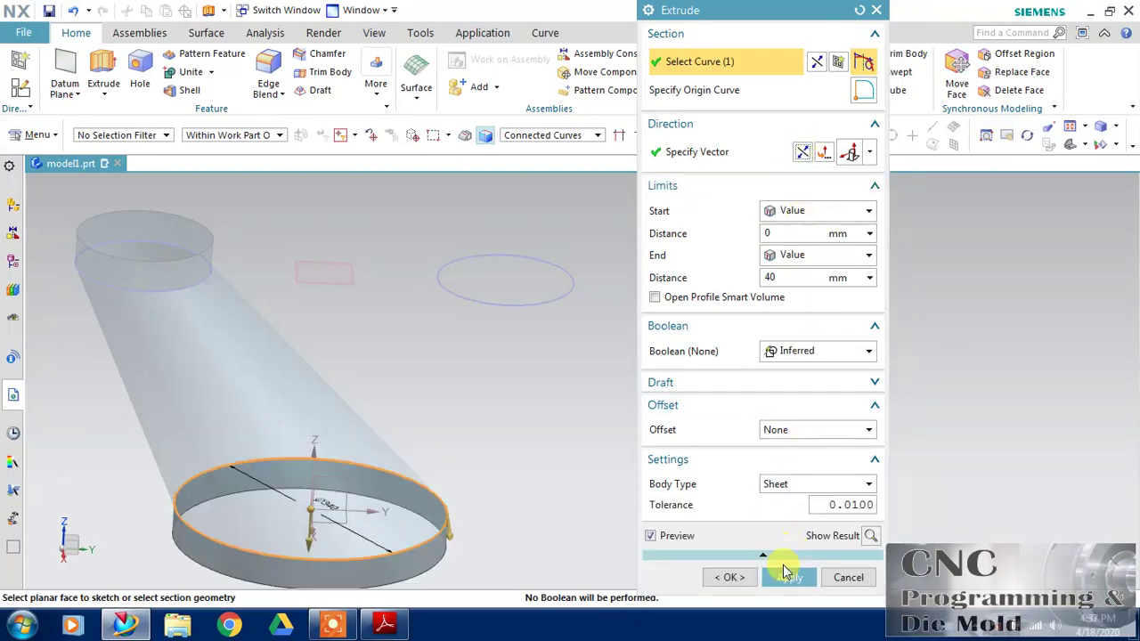
left_click(728, 579)
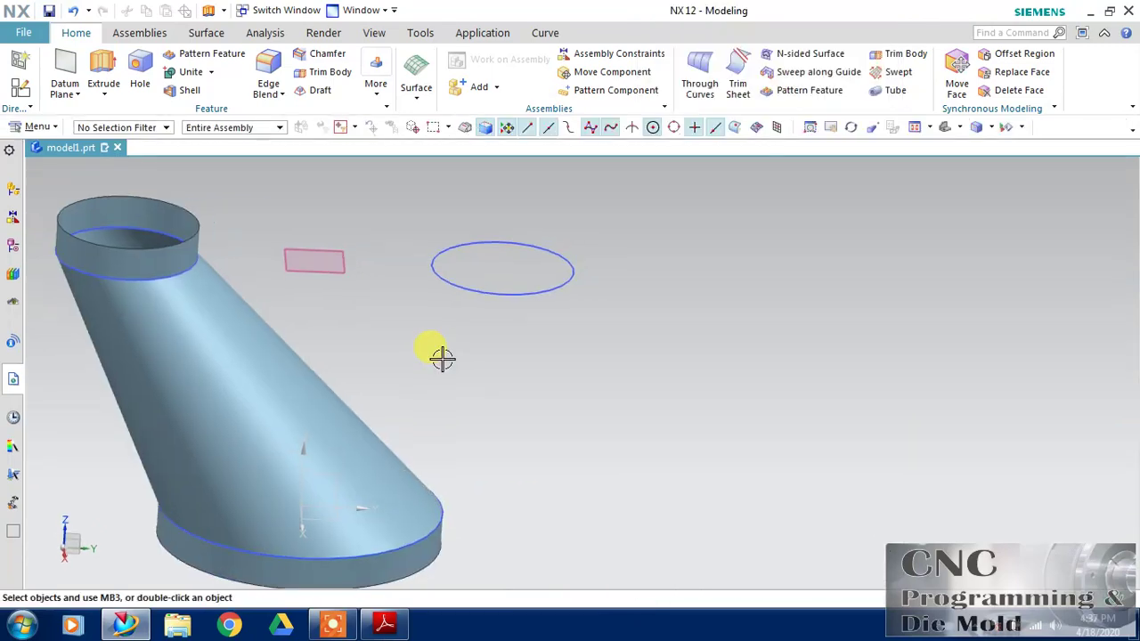
Mirror the lofted branch about the datum coordinate system's XZ plane with Mirror Feature.
left_click(297, 348)
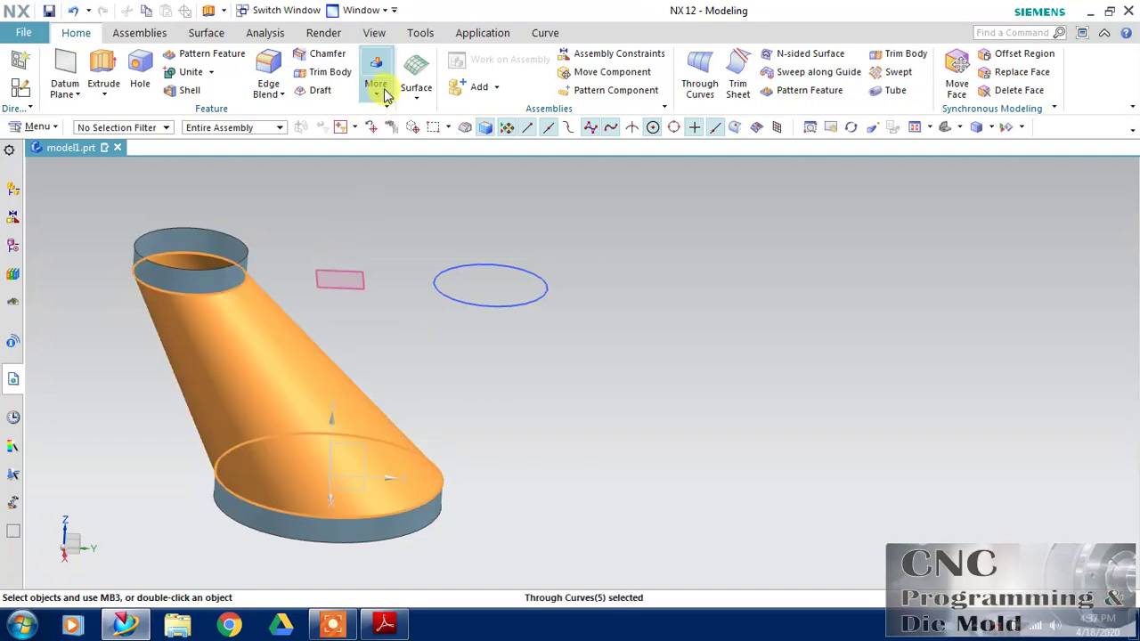
left_click(377, 80)
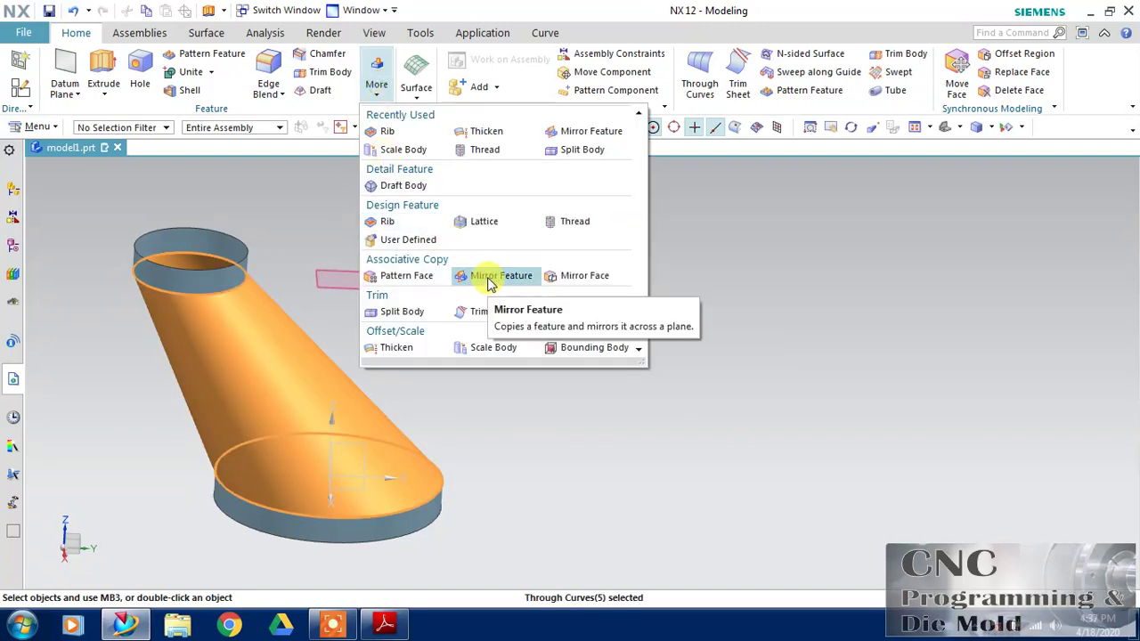
left_click(499, 275)
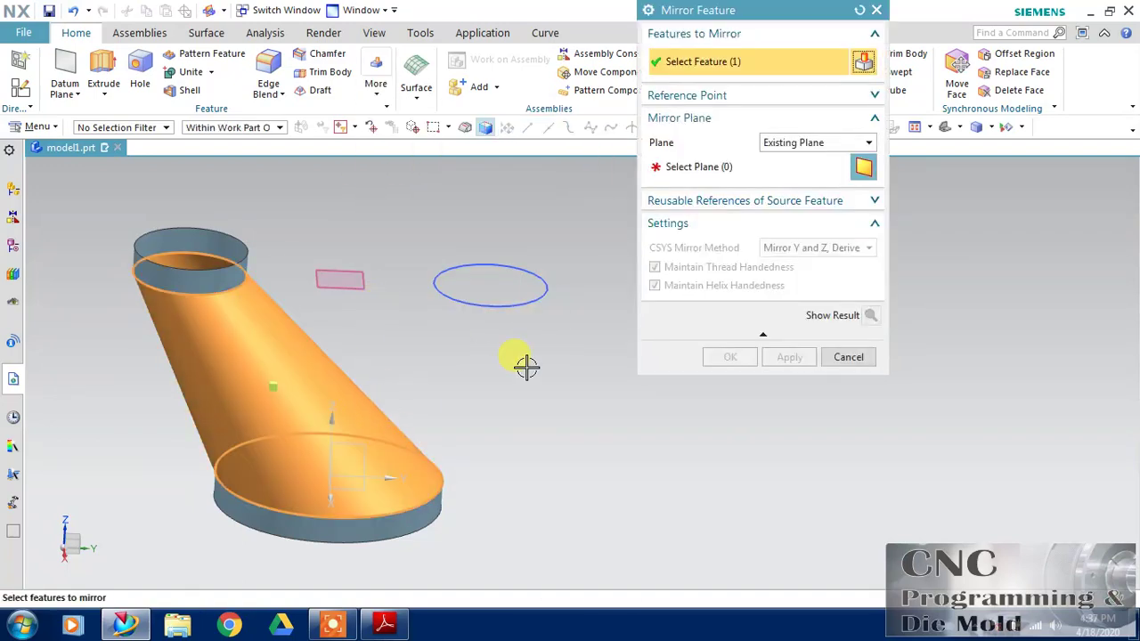
left_click(692, 172)
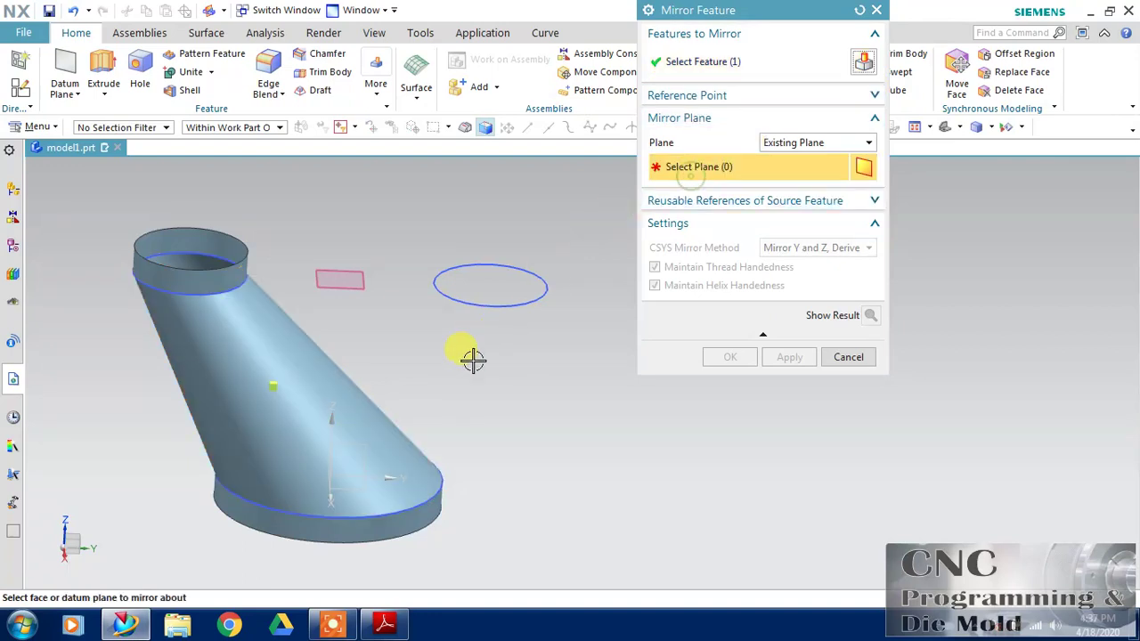
left_click(334, 460)
left_click(721, 356)
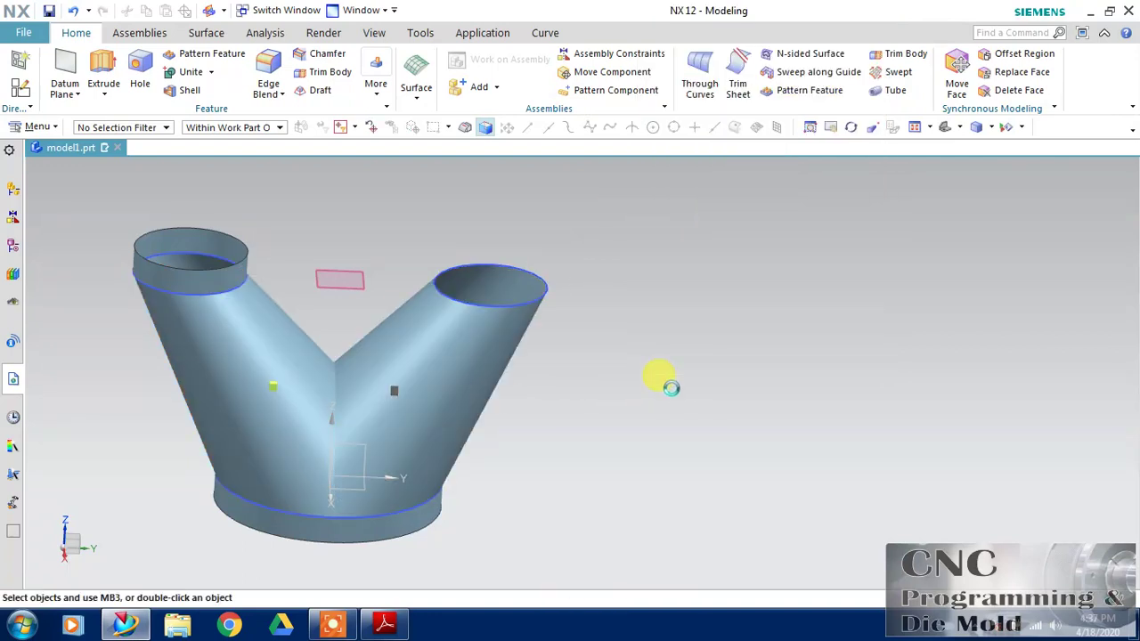
middle_click_drag(590, 361, 576, 356)
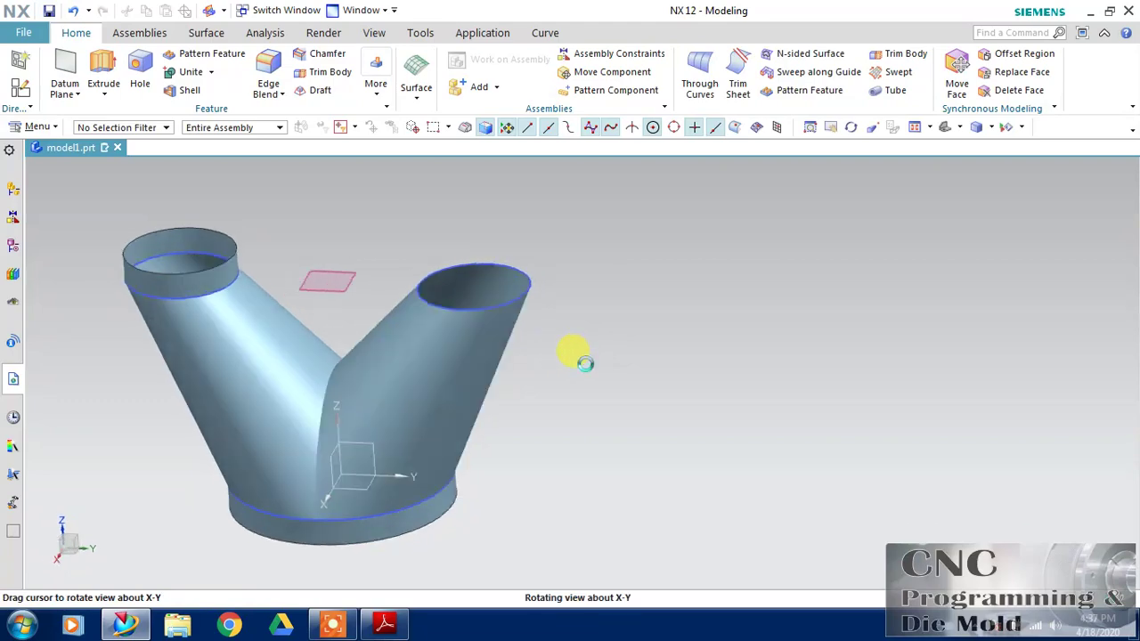
Edit the mirror feature to include the extruded collar on the original branch's upper end.
left_click(12, 245)
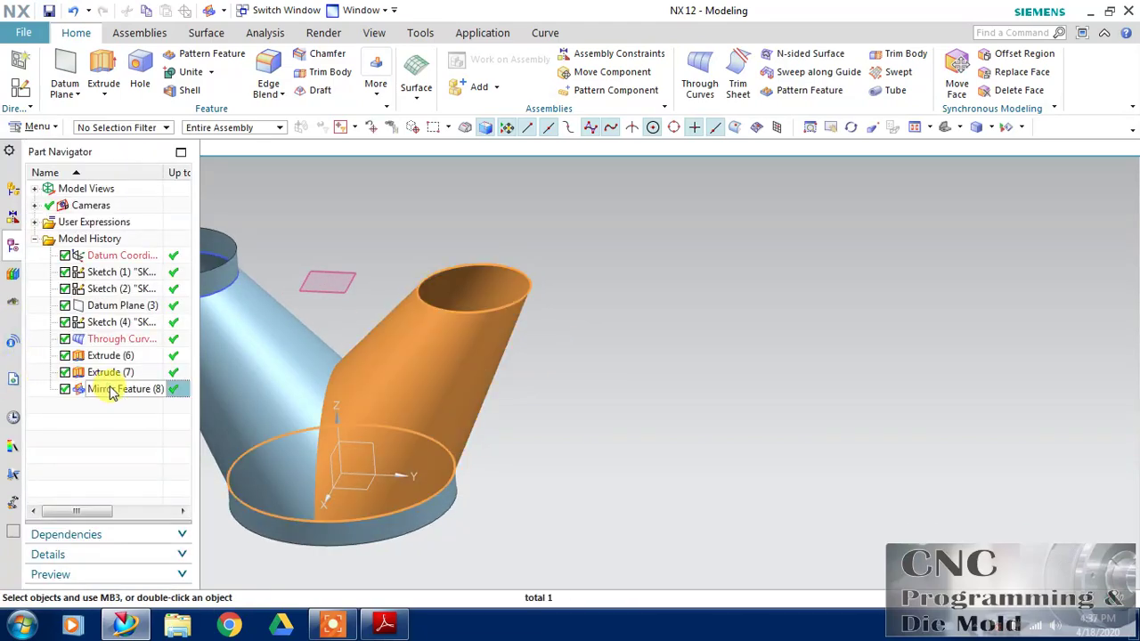
double_click(97, 389)
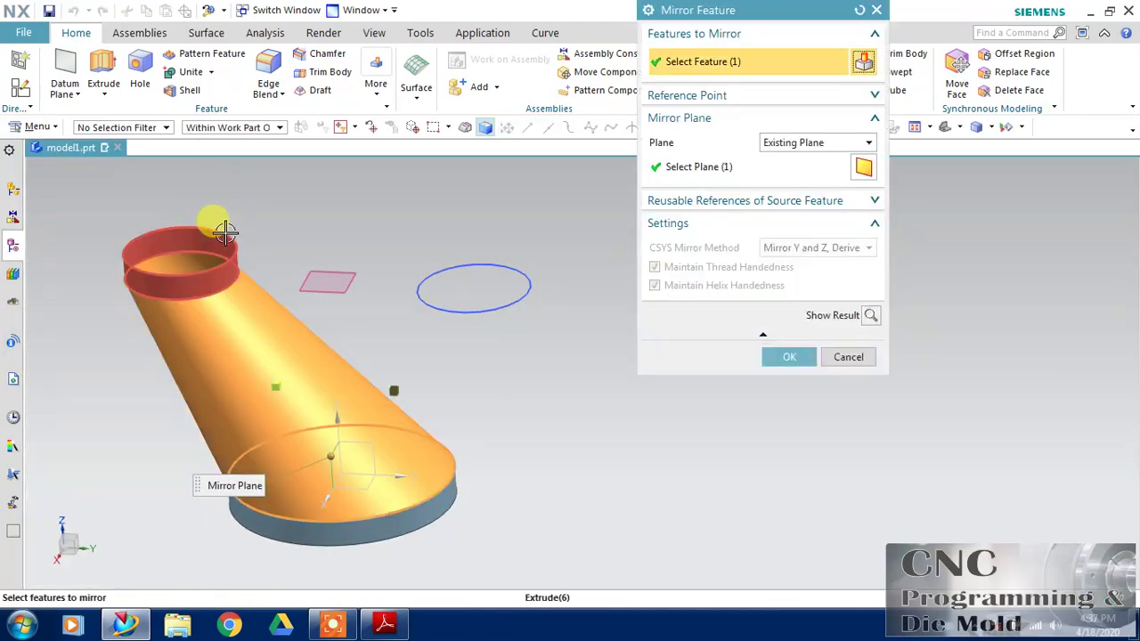
left_click(229, 225)
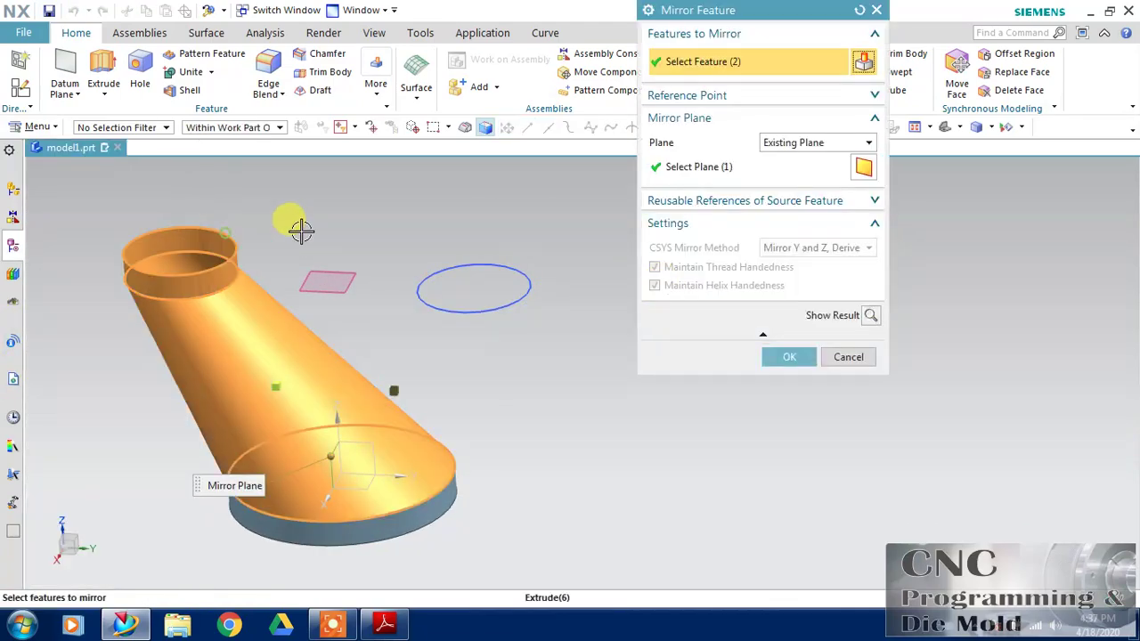
left_click(793, 357)
middle_click_drag(630, 353, 611, 368)
middle_click_drag(725, 356, 618, 407)
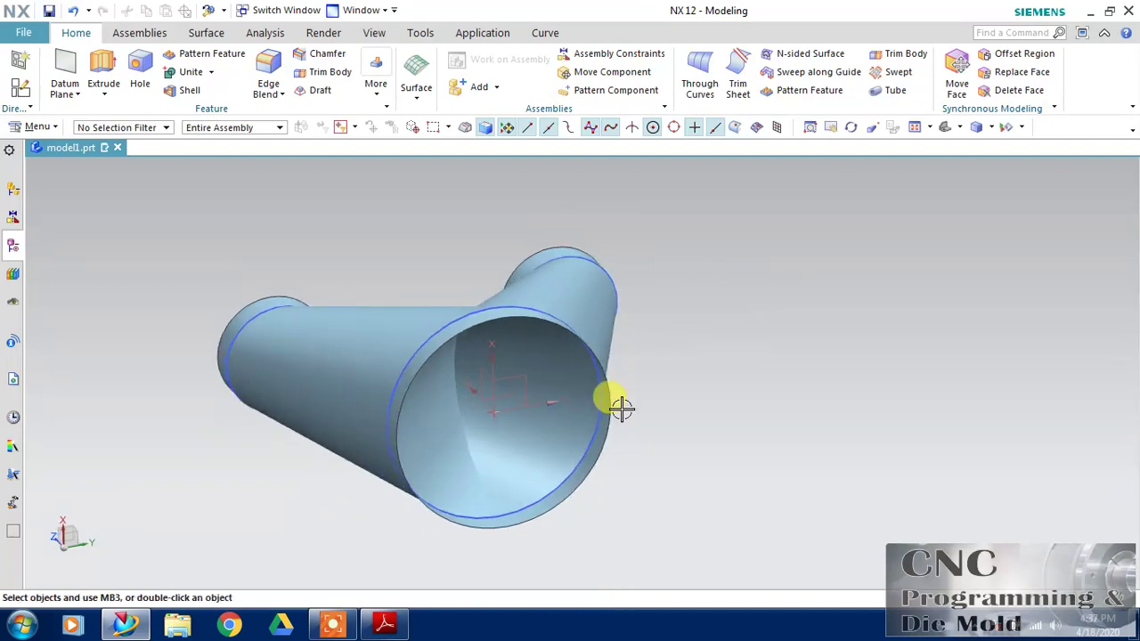
middle_click_drag(733, 334, 701, 410)
Create an intersection curve between the faces of the original branch and the mirrored branch.
left_click(541, 31)
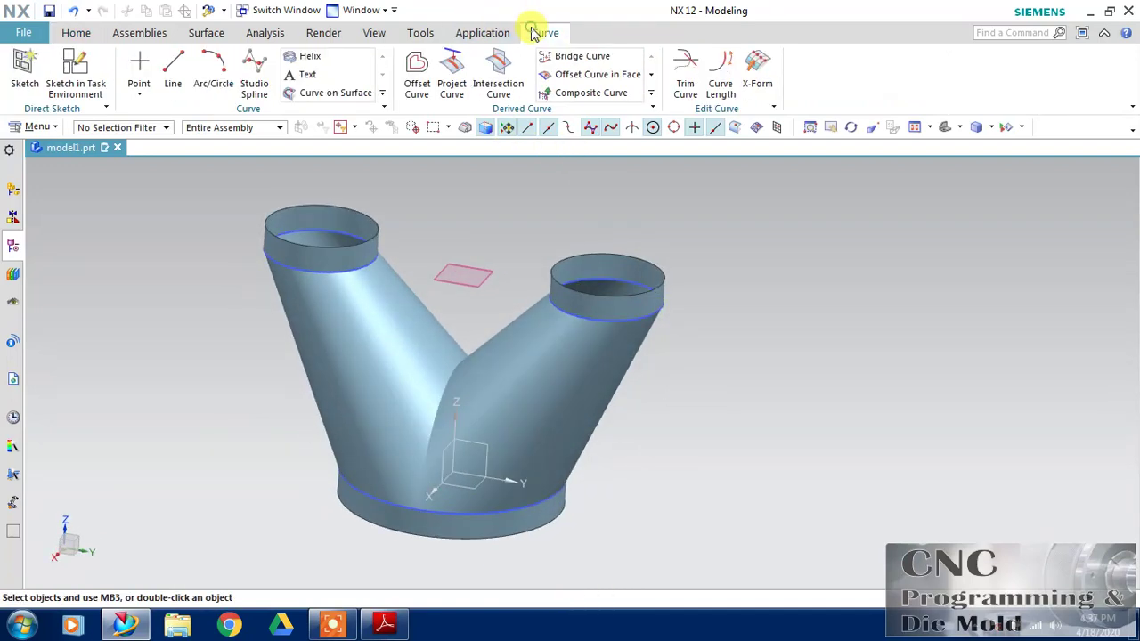
left_click(497, 71)
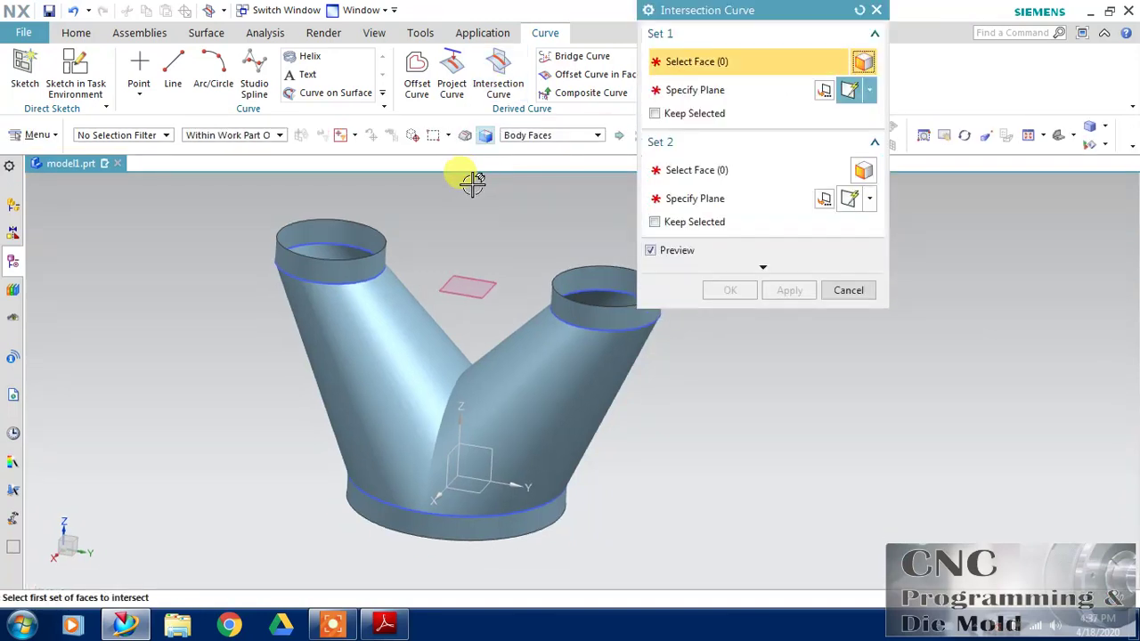
left_click(382, 351)
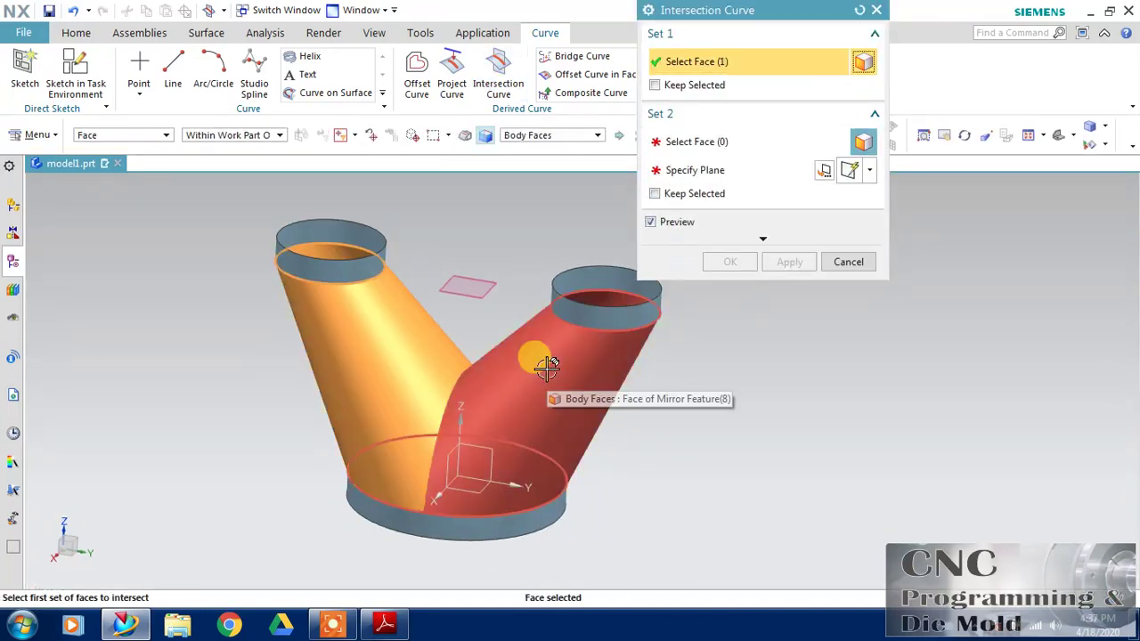
left_click(677, 141)
left_click(599, 368)
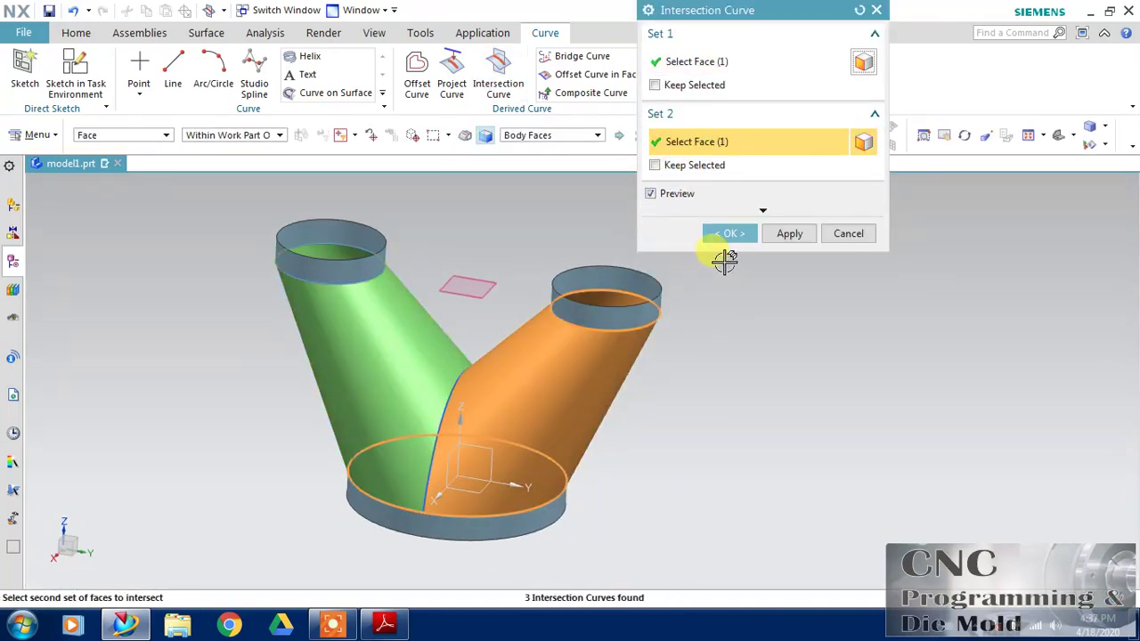
left_click(728, 233)
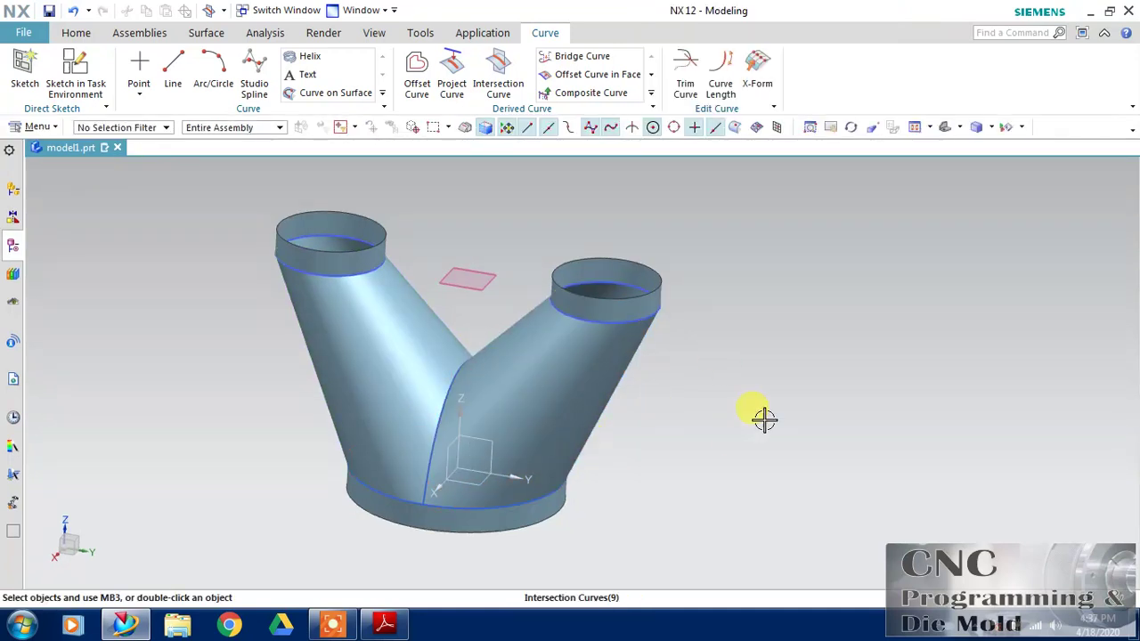
middle_click_drag(737, 359, 761, 296)
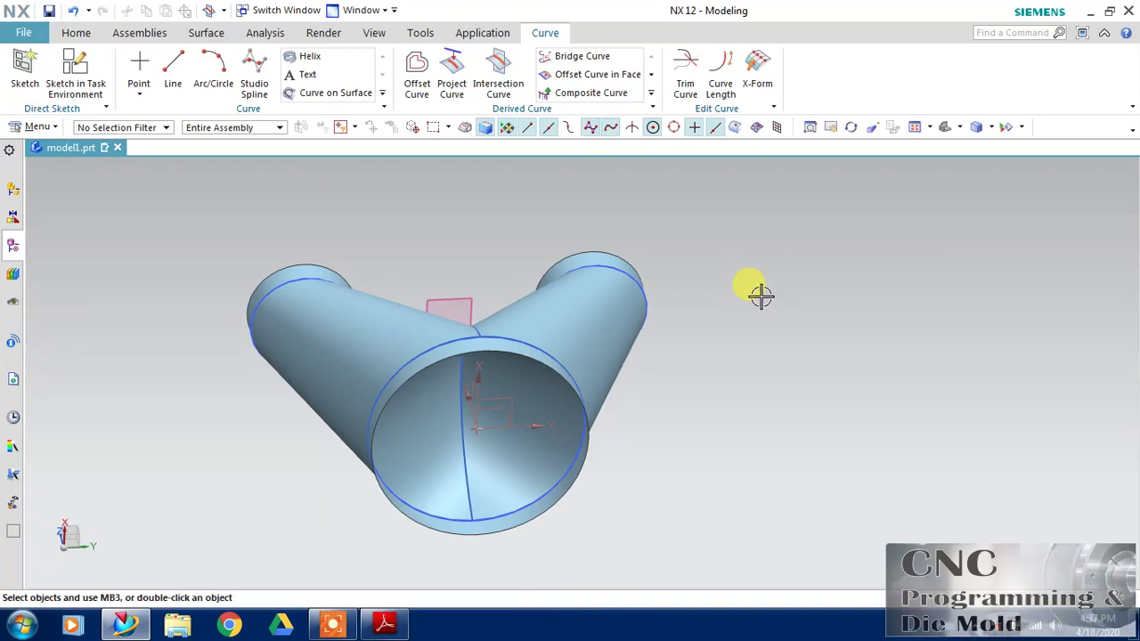
Trim the original branch sheet with Trim Sheet, using the intersection curve as a single-curve boundary.
left_click(75, 32)
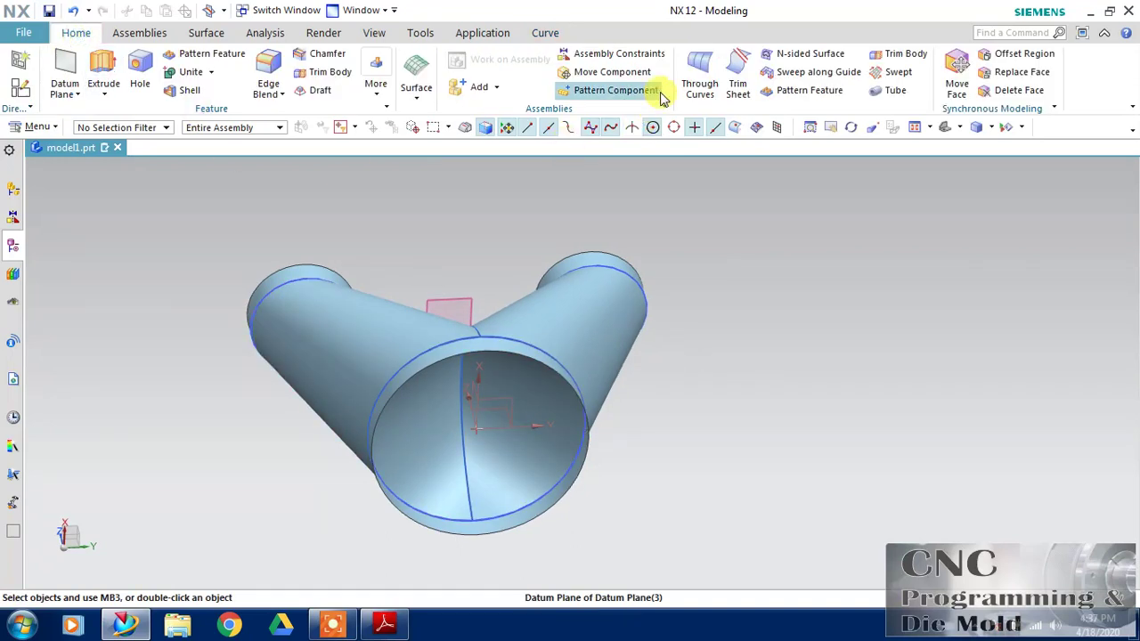
left_click(739, 78)
left_click(307, 331)
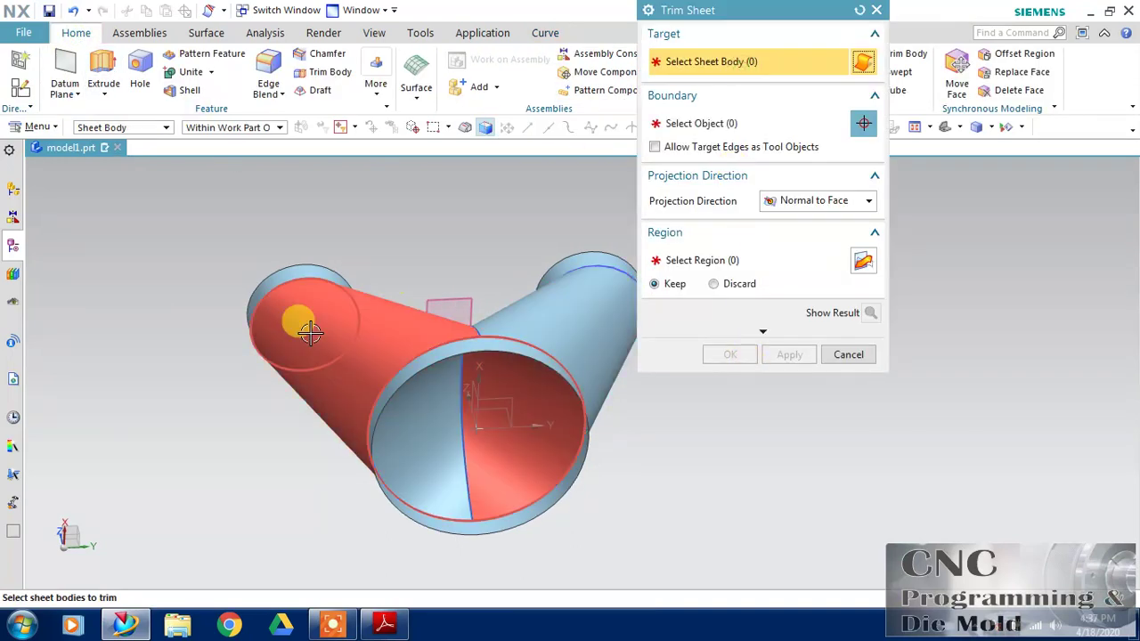
left_click(706, 123)
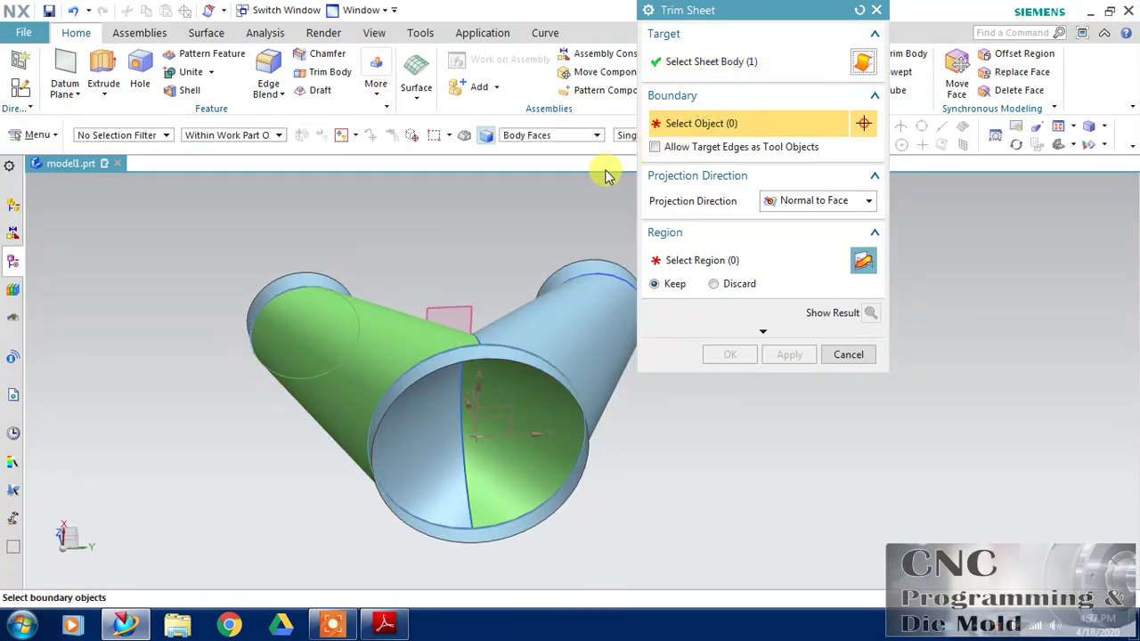
left_click(628, 138)
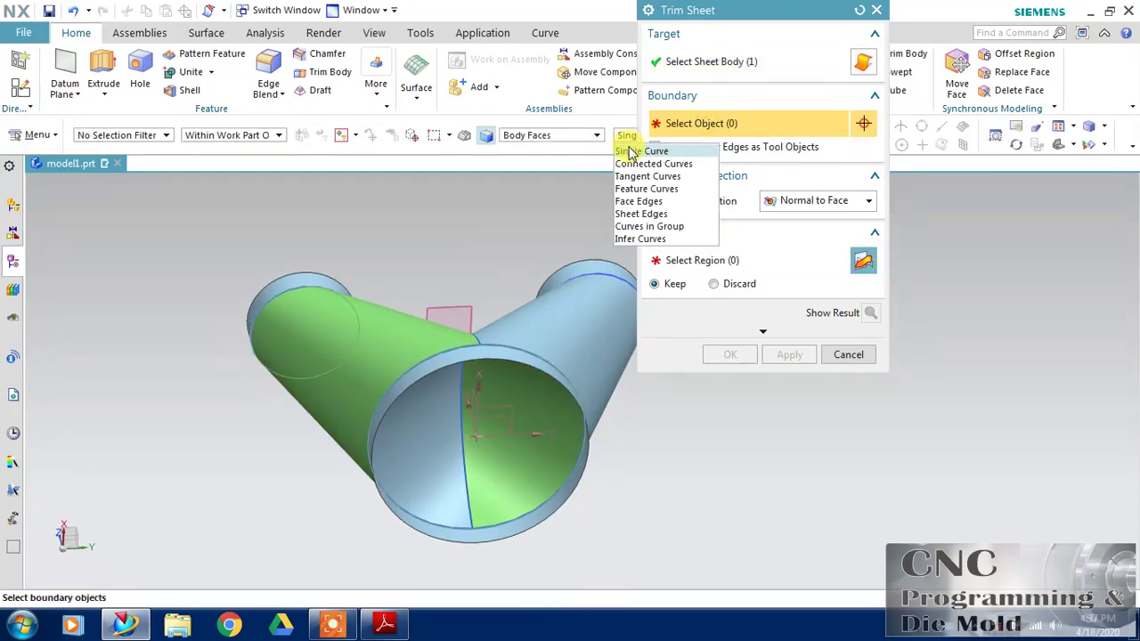
left_click(634, 151)
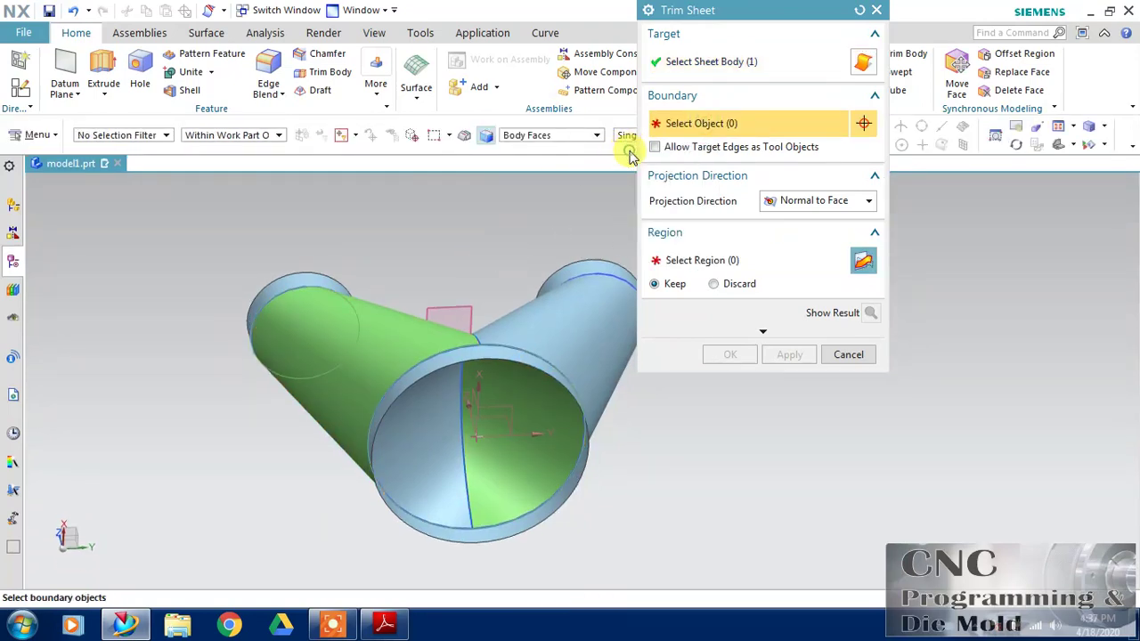
left_click(475, 335)
left_click(789, 354)
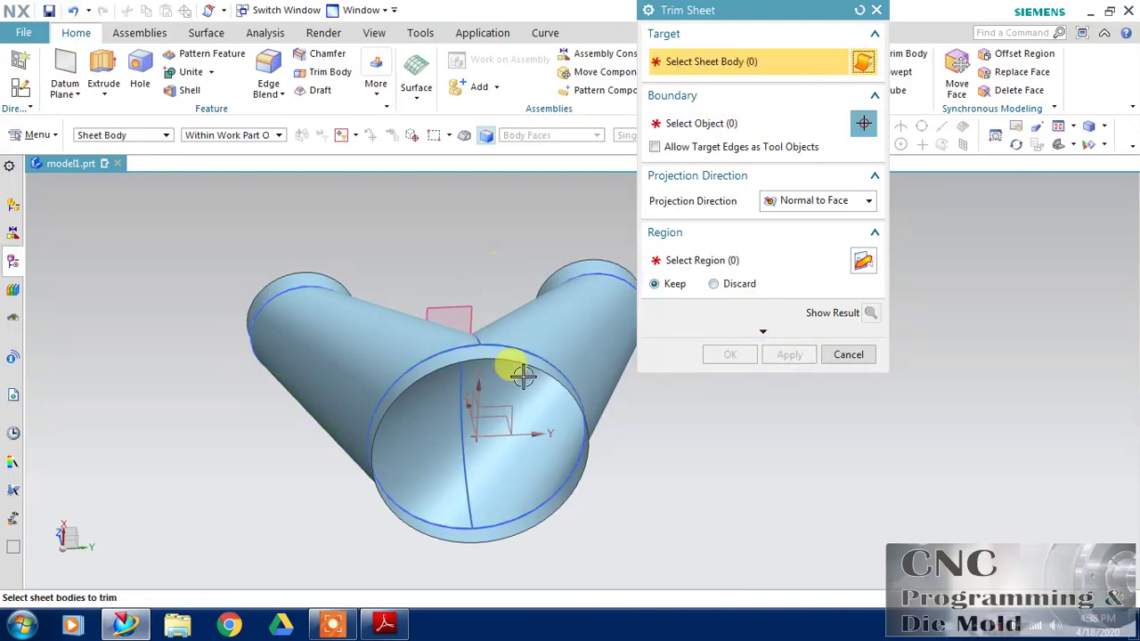
Trim the mirrored branch sheet with Trim Sheet, using the intersection curve as the boundary.
middle_click_drag(421, 256, 400, 267)
left_click(545, 340)
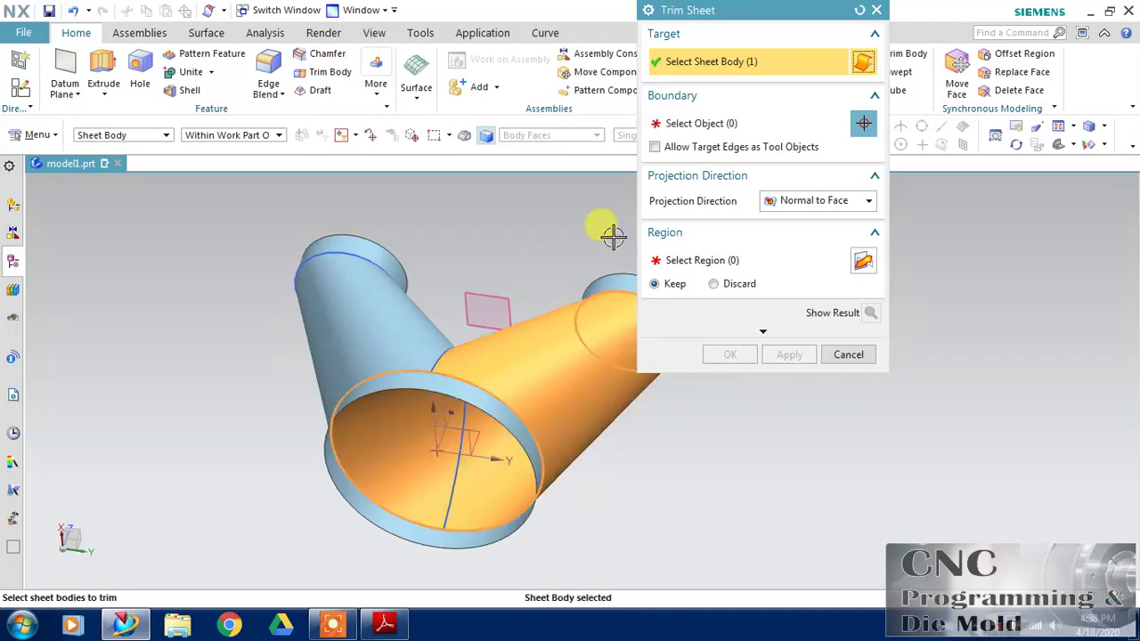
left_click(726, 127)
left_click(440, 356)
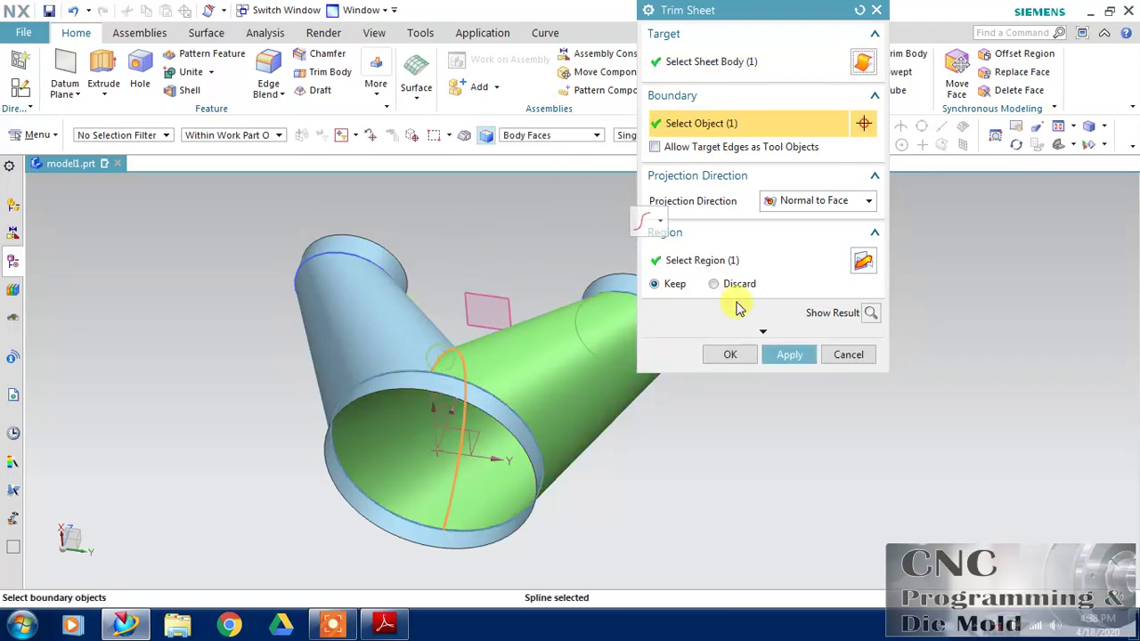
left_click(729, 354)
mouse_move(720, 402)
middle_mouse_down()
mouse_move(721, 414)
mouse_move(730, 389)
mouse_move(719, 418)
middle_mouse_up()
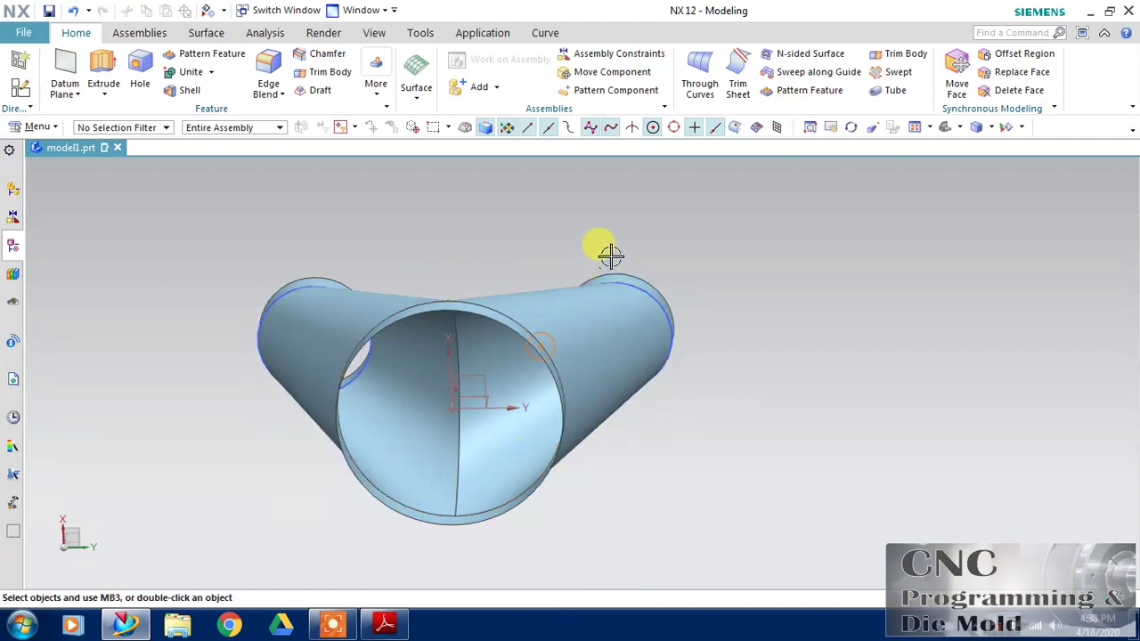
middle_click_drag(560, 229, 542, 313)
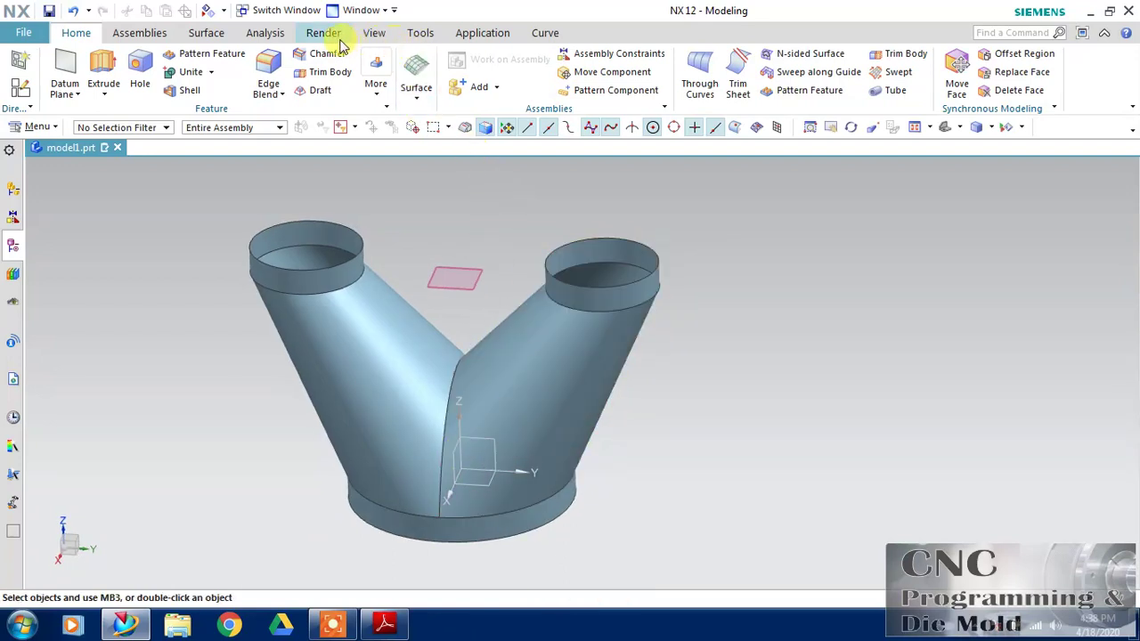
Sew the two branches and three collars together with Sew, setting the body type to Sheet.
left_click(205, 32)
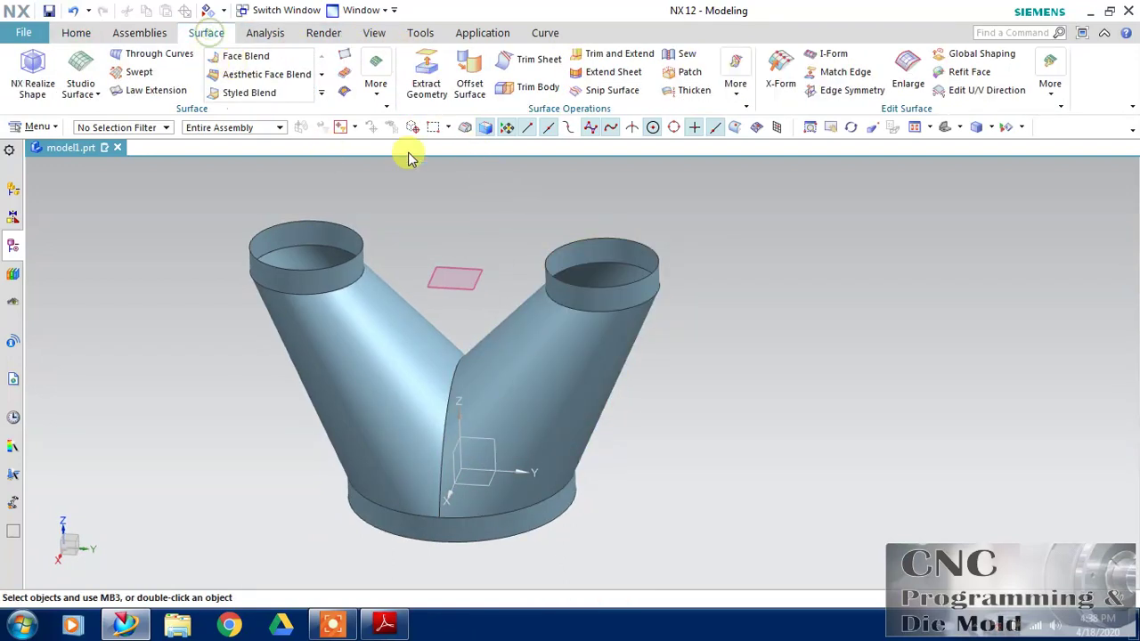
left_click(677, 54)
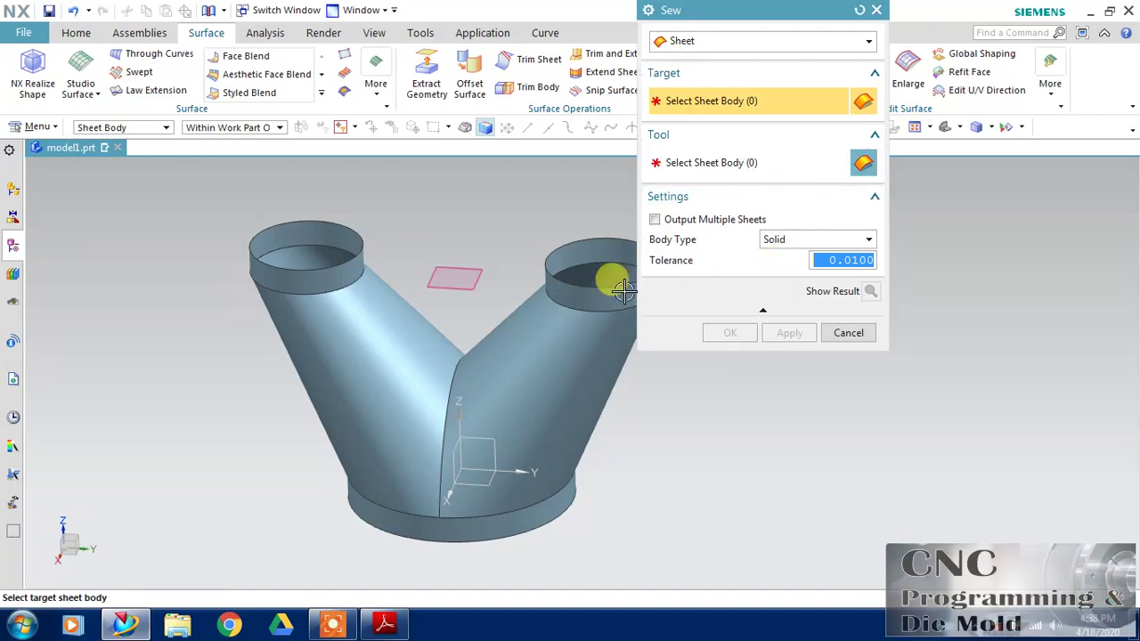
left_click(590, 292)
left_click(560, 366)
left_click(471, 483)
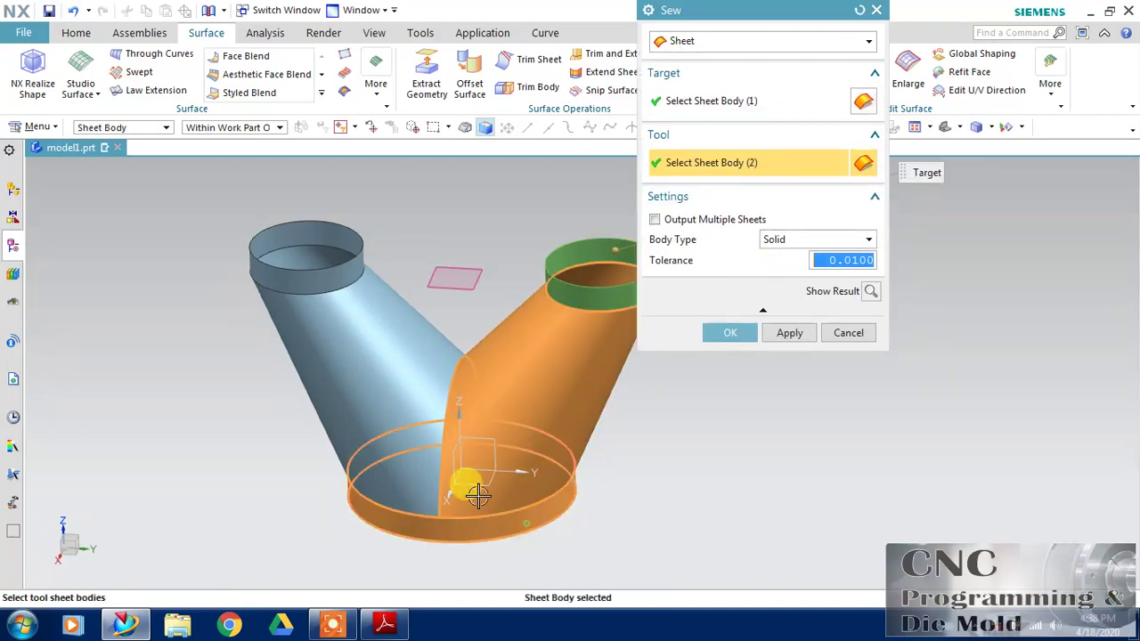
left_click(369, 352)
left_click(289, 279)
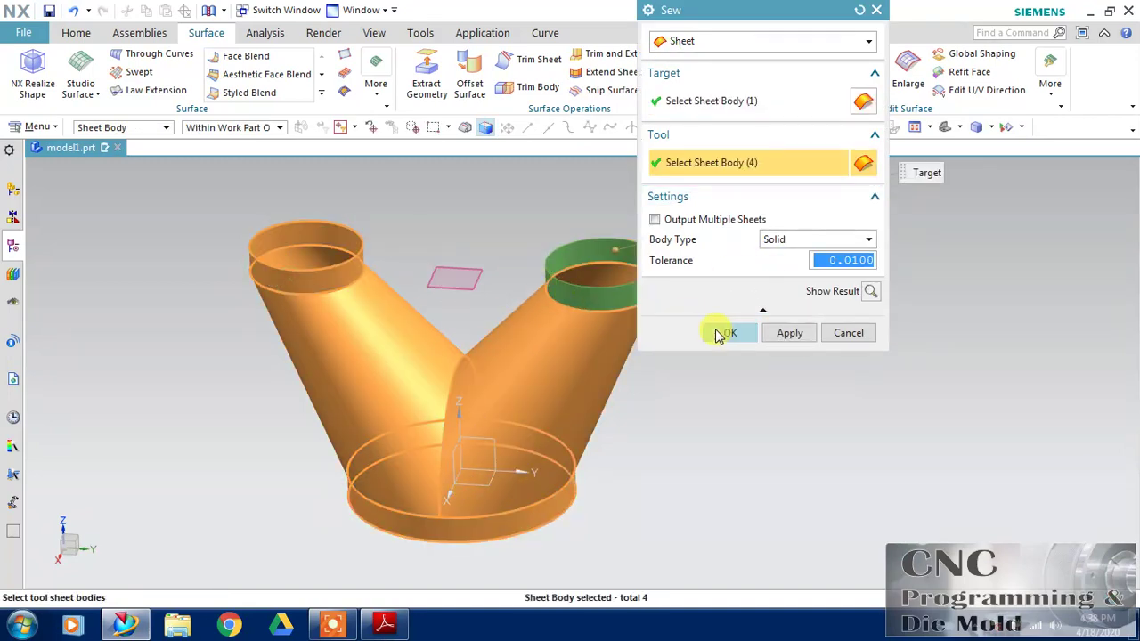
left_click(795, 240)
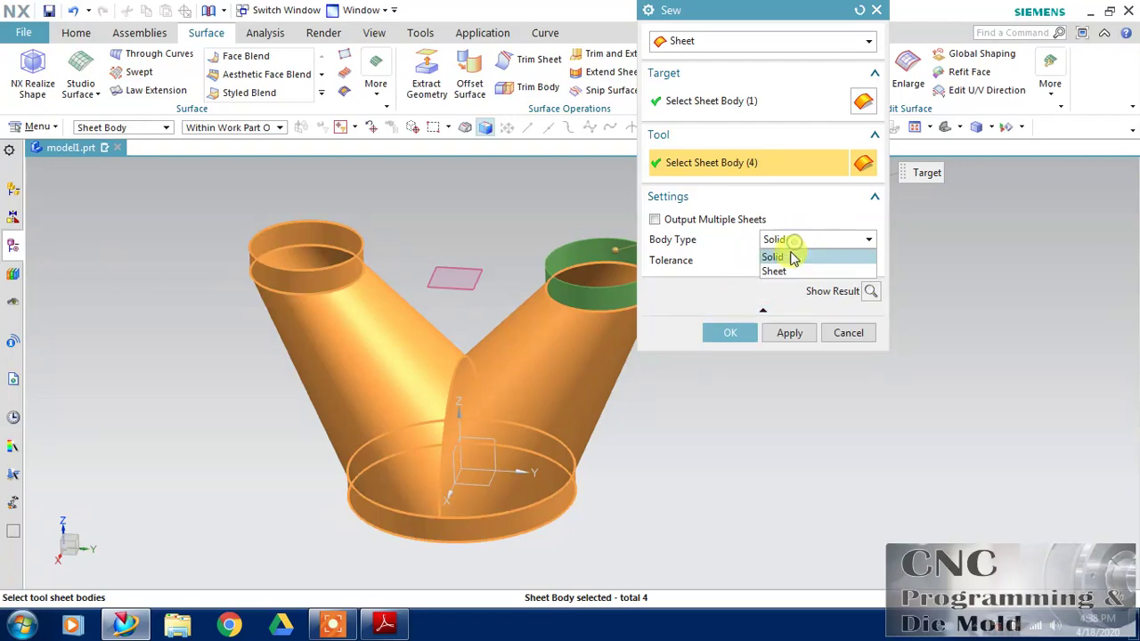
left_click(775, 266)
left_click(730, 332)
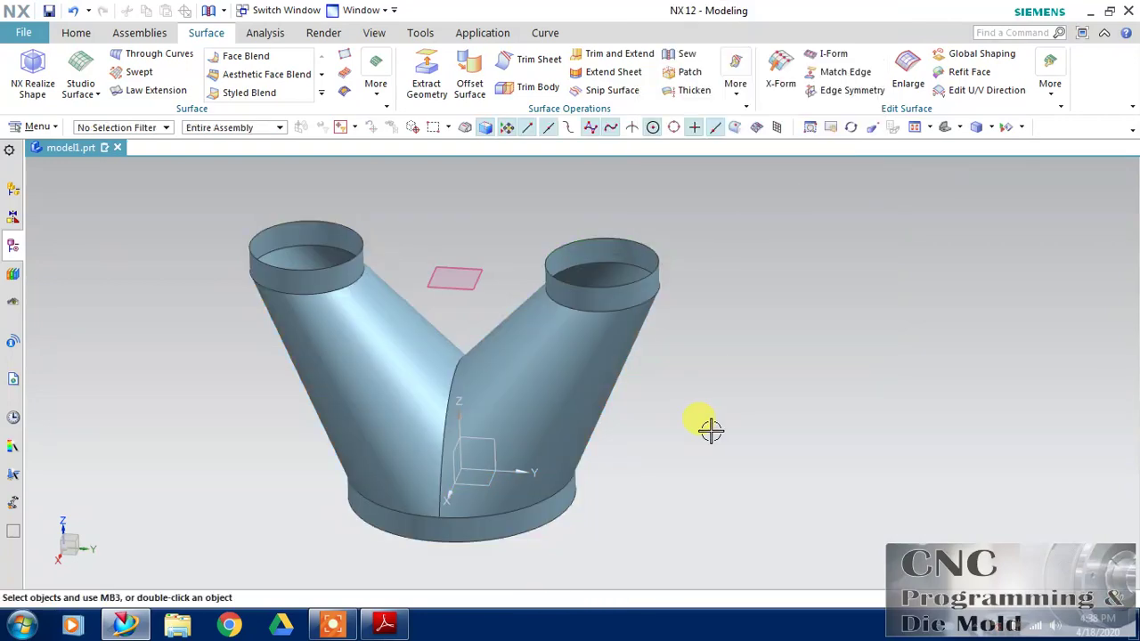
Thicken all five faces of the sewn duct with Offset 1 of 2 mm and Offset 2 of 0 mm, checking the thickness in the workbook PDF.
left_click(74, 37)
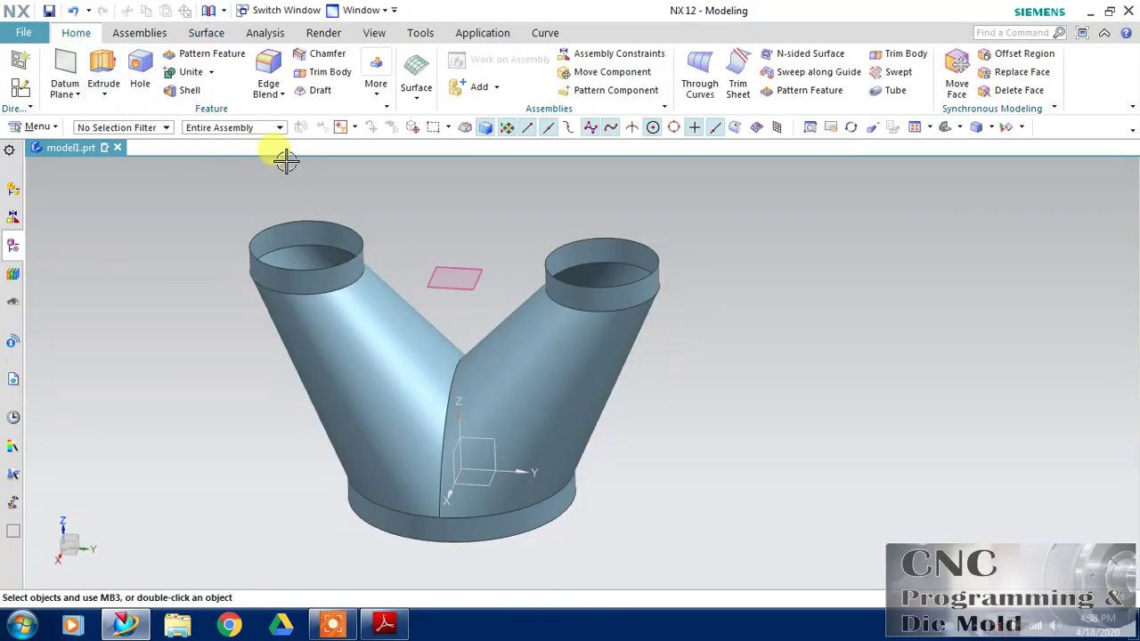
left_click(386, 98)
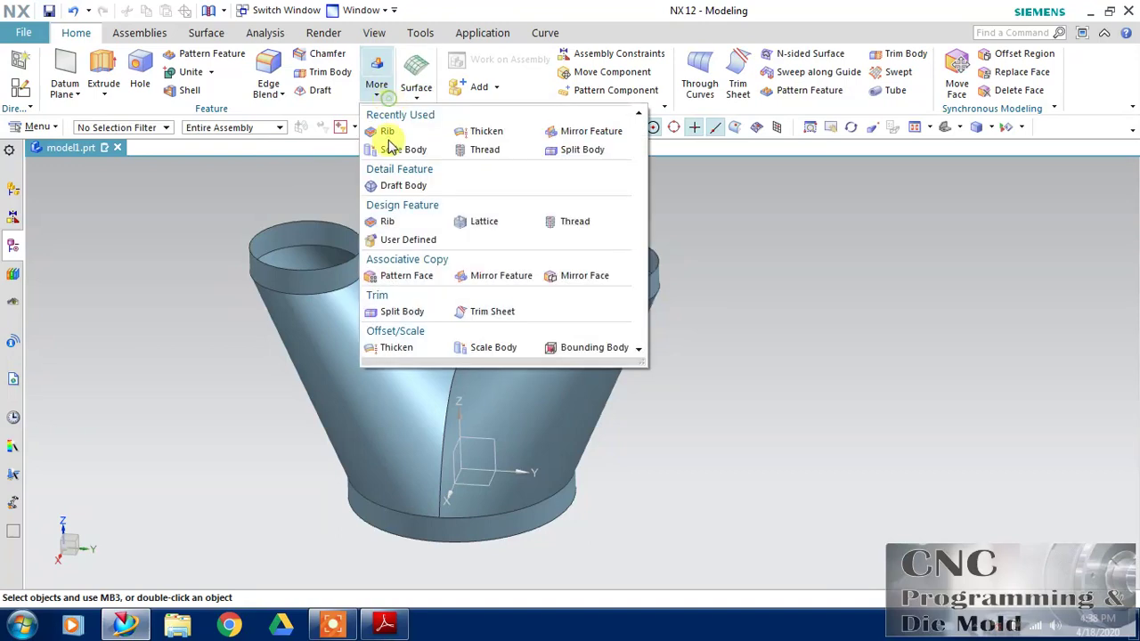
left_click(396, 347)
left_click(552, 400)
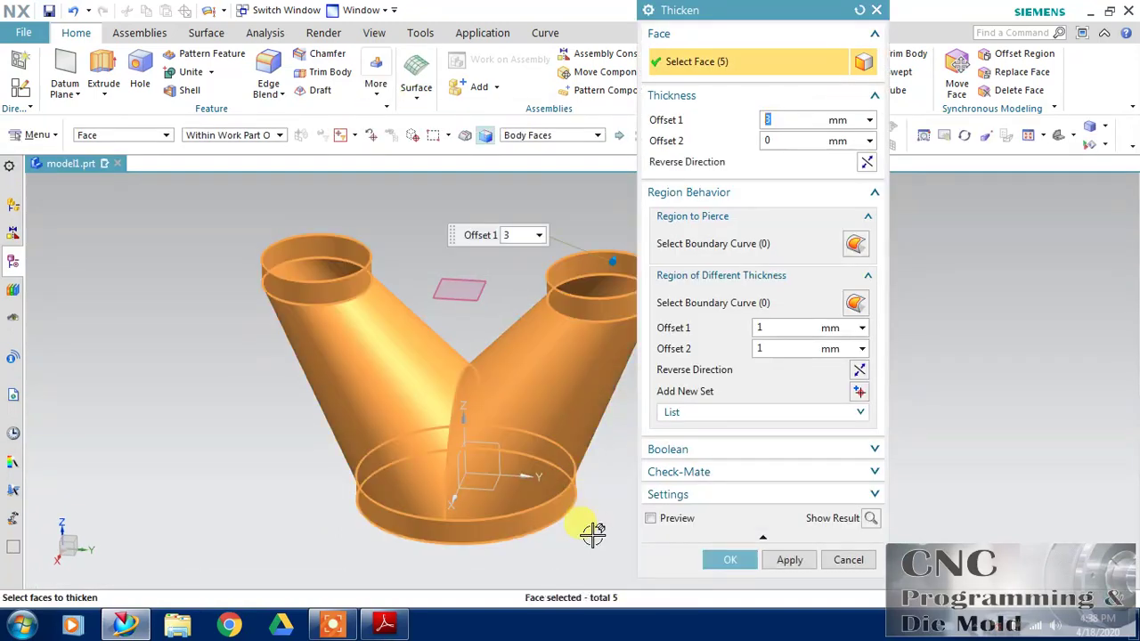
left_click(385, 626)
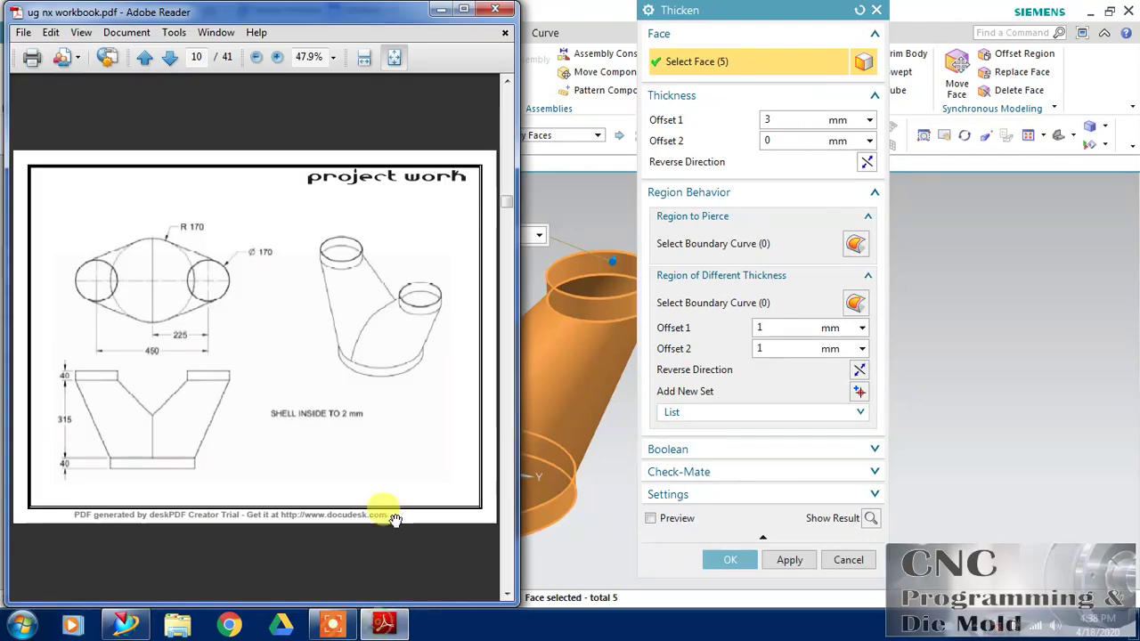
left_click(799, 327)
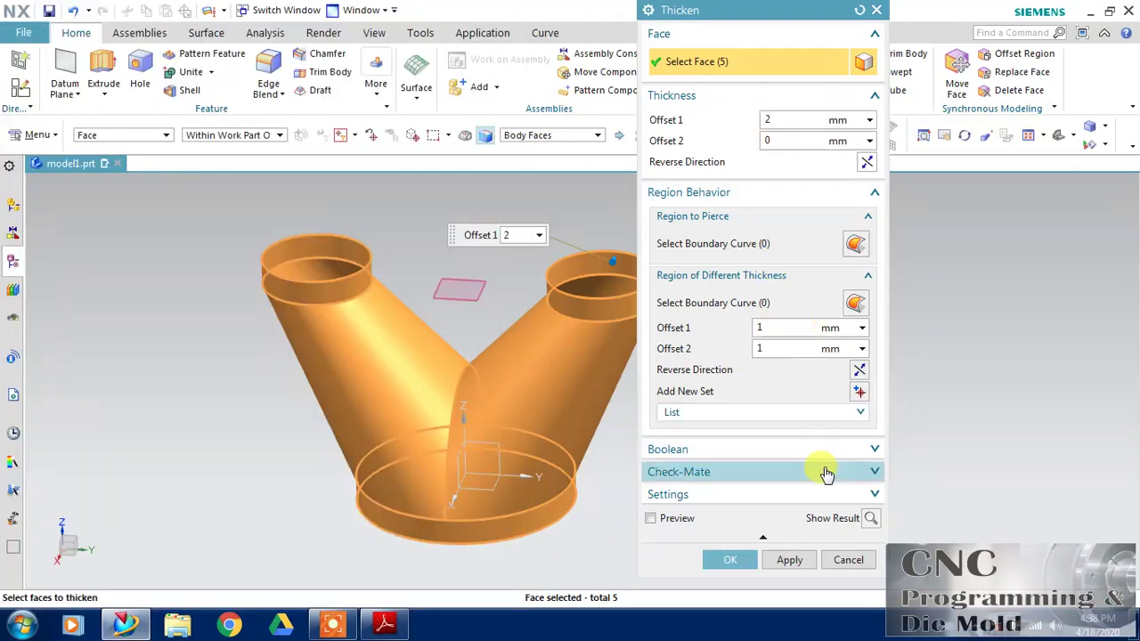
left_click(868, 518)
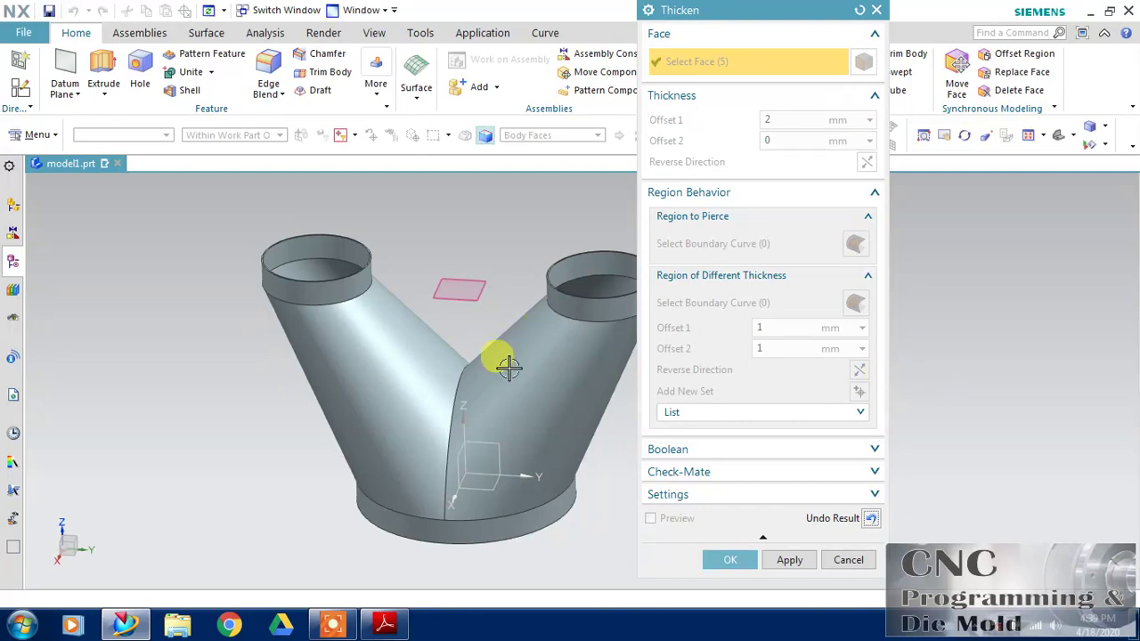
left_click(758, 558)
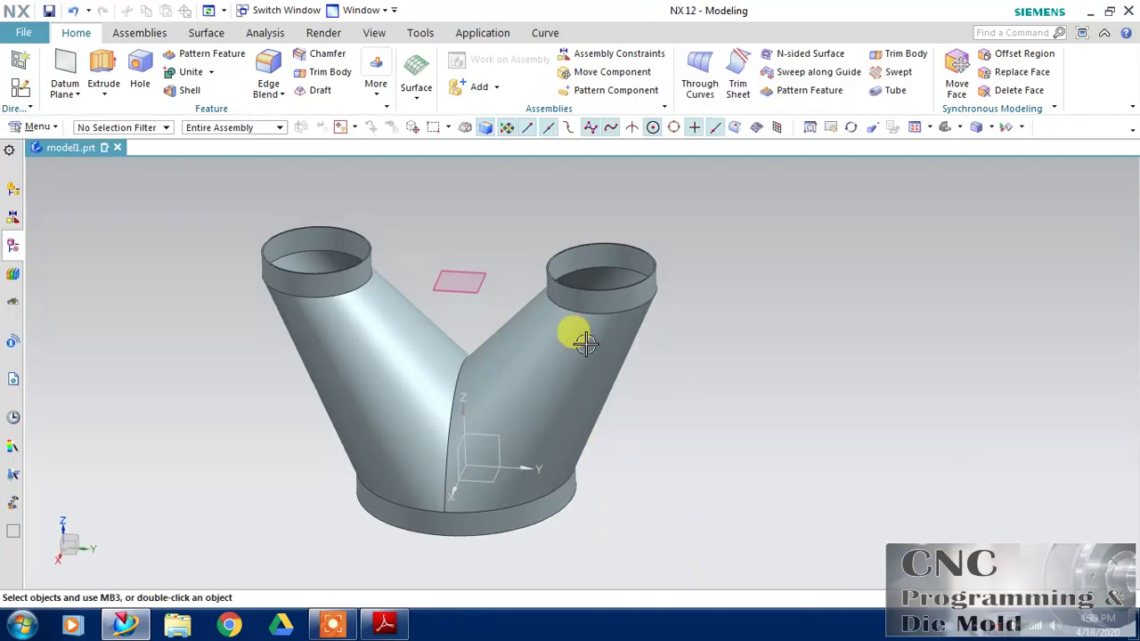
Hide the datum plane and the datum coordinate system so only the duct body is displayed.
left_click(13, 240)
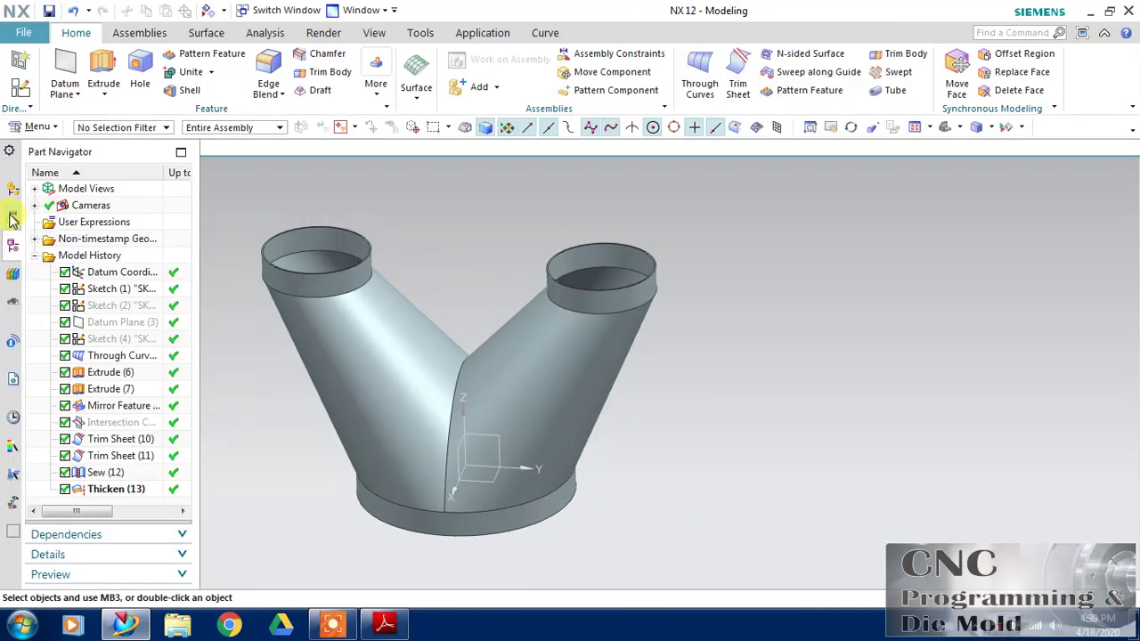
right_click(100, 272)
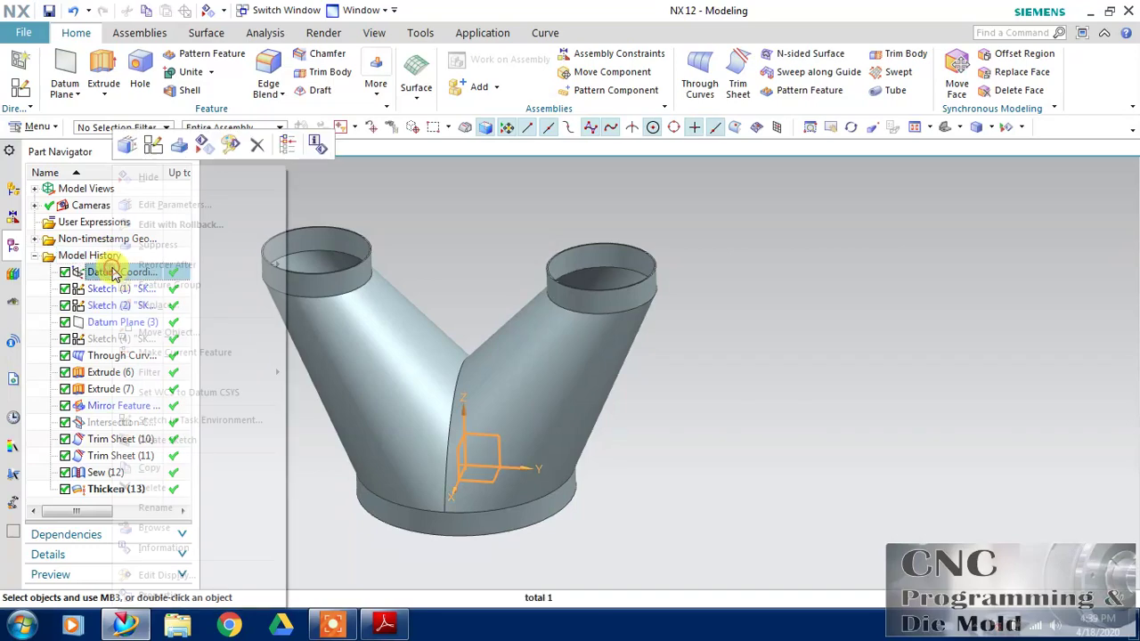
left_click(218, 178)
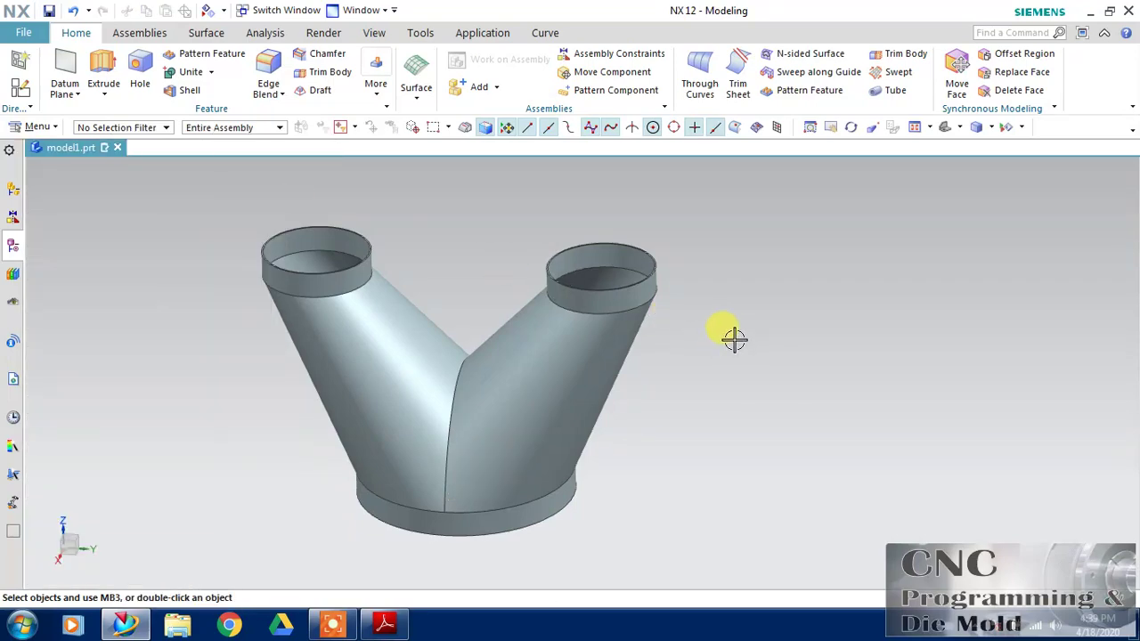
middle_click_drag(734, 338, 732, 336)
Compare the finished duct with the drawing in the workbook PDF in Adobe Reader, placing the model beside it before restoring the full window.
left_click(384, 625)
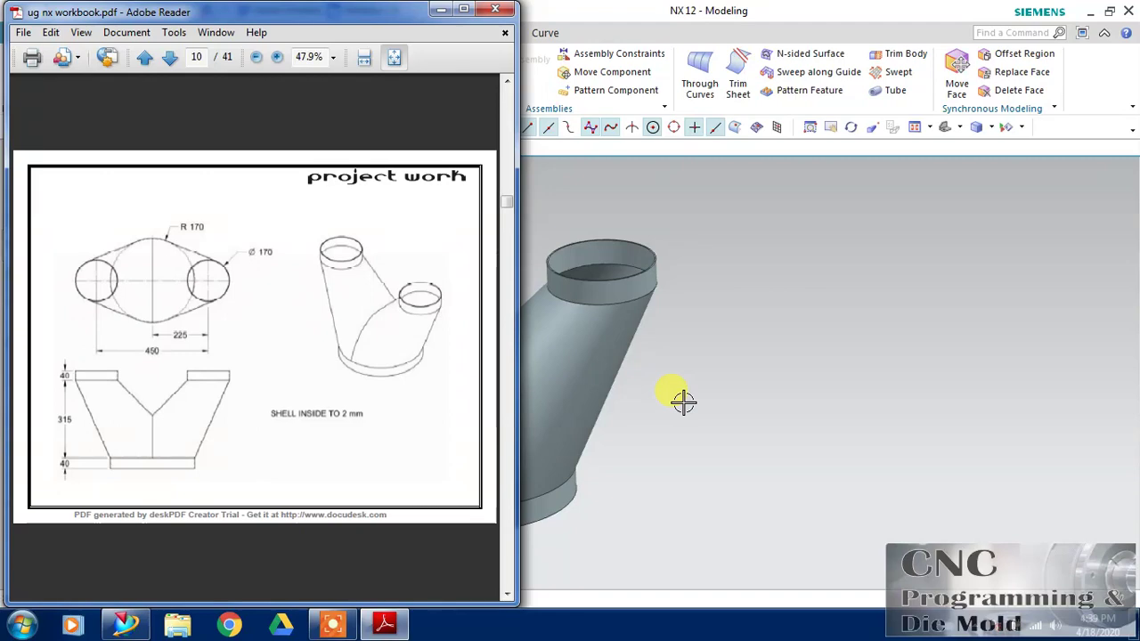
double_click(737, 11)
left_click(737, 12)
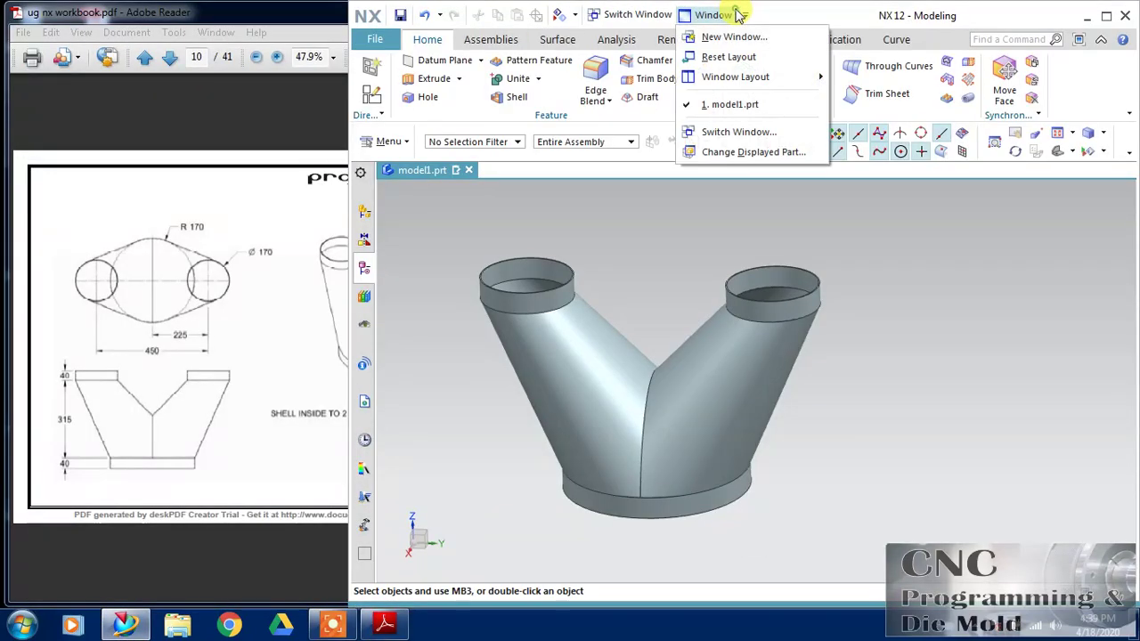
left_click(784, 14)
double_click(784, 16)
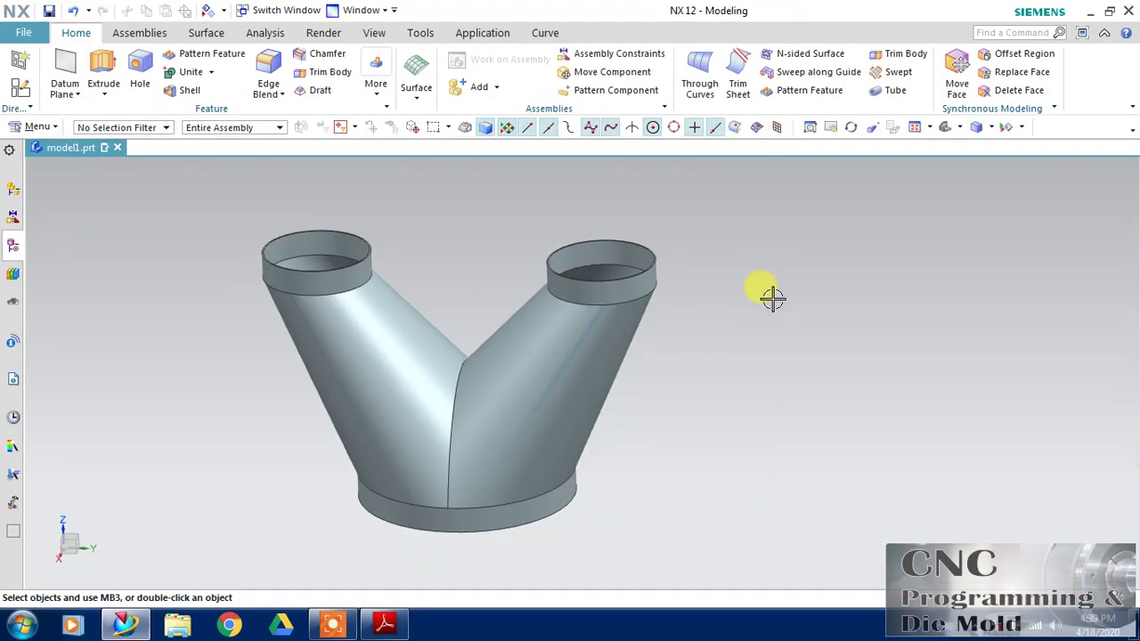
mouse_move(773, 286)
middle_mouse_down()
mouse_move(746, 262)
mouse_move(758, 278)
middle_mouse_up()
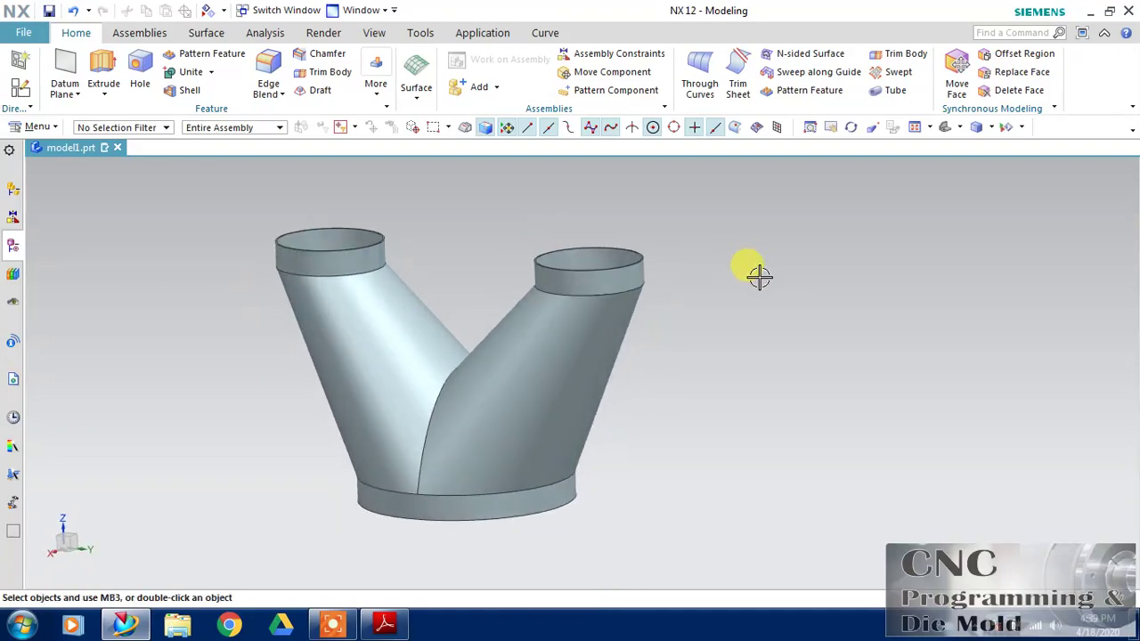